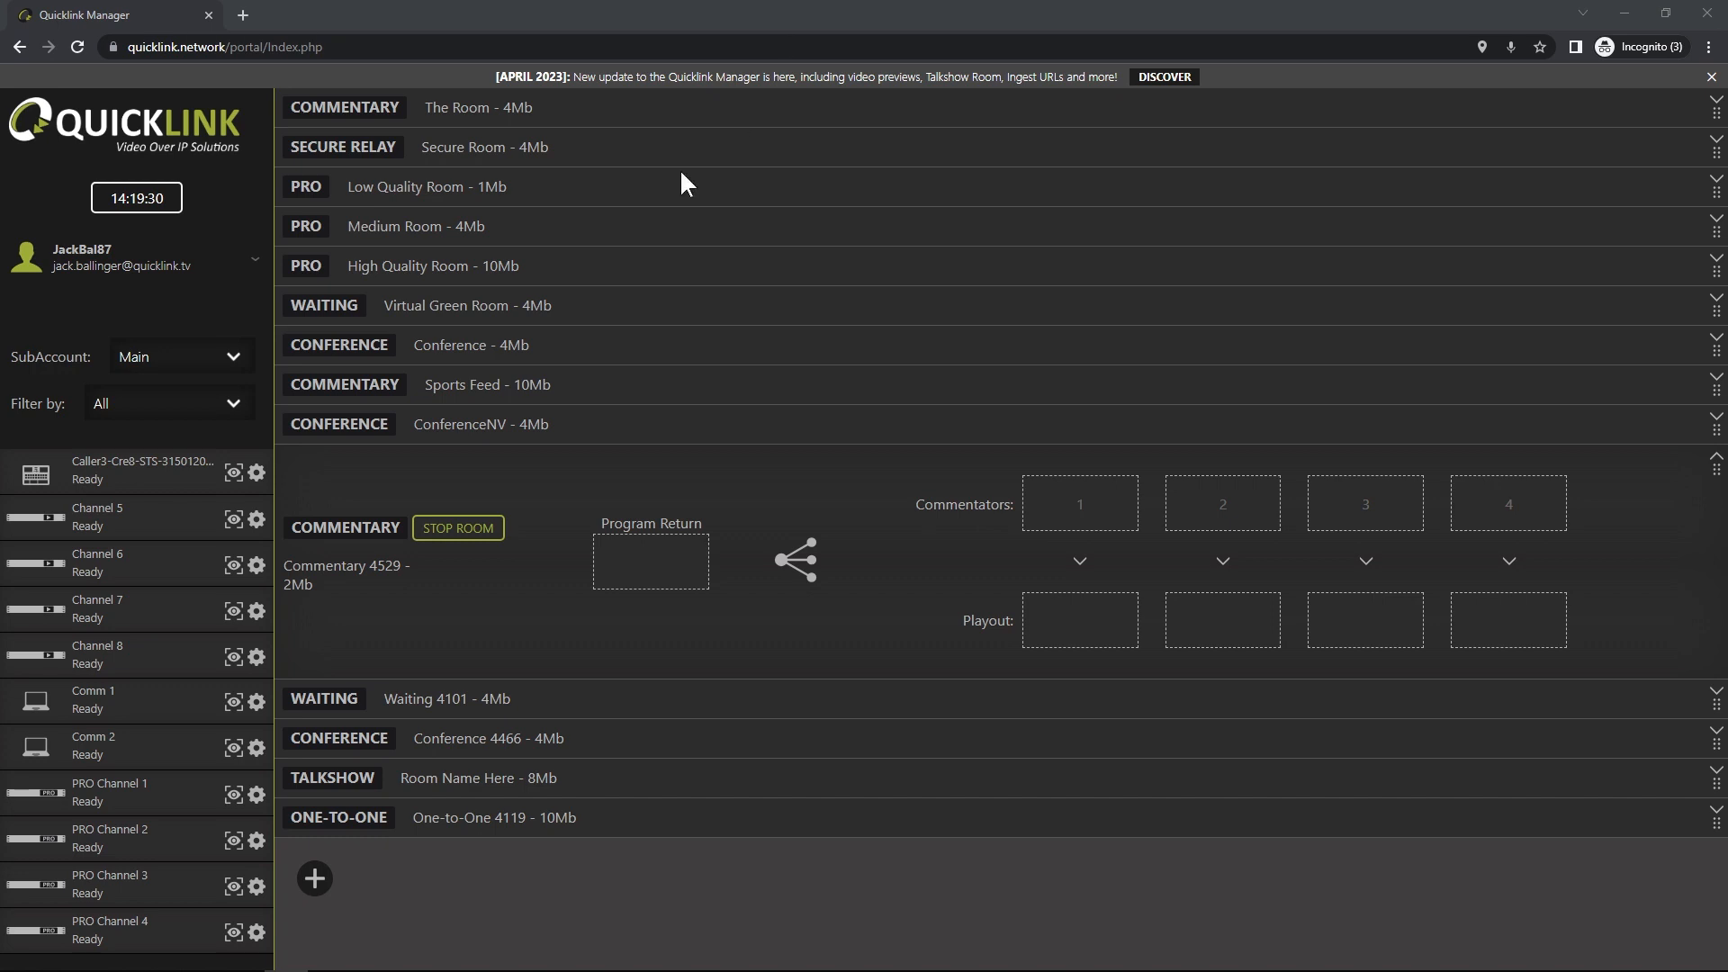
Assign PRO Channel 1 as program return, Comm 1 and Comm 2 as commentators, and Channels 7 and 8 as their playouts in Commentary 4529
left_click_drag(87, 797, 667, 572)
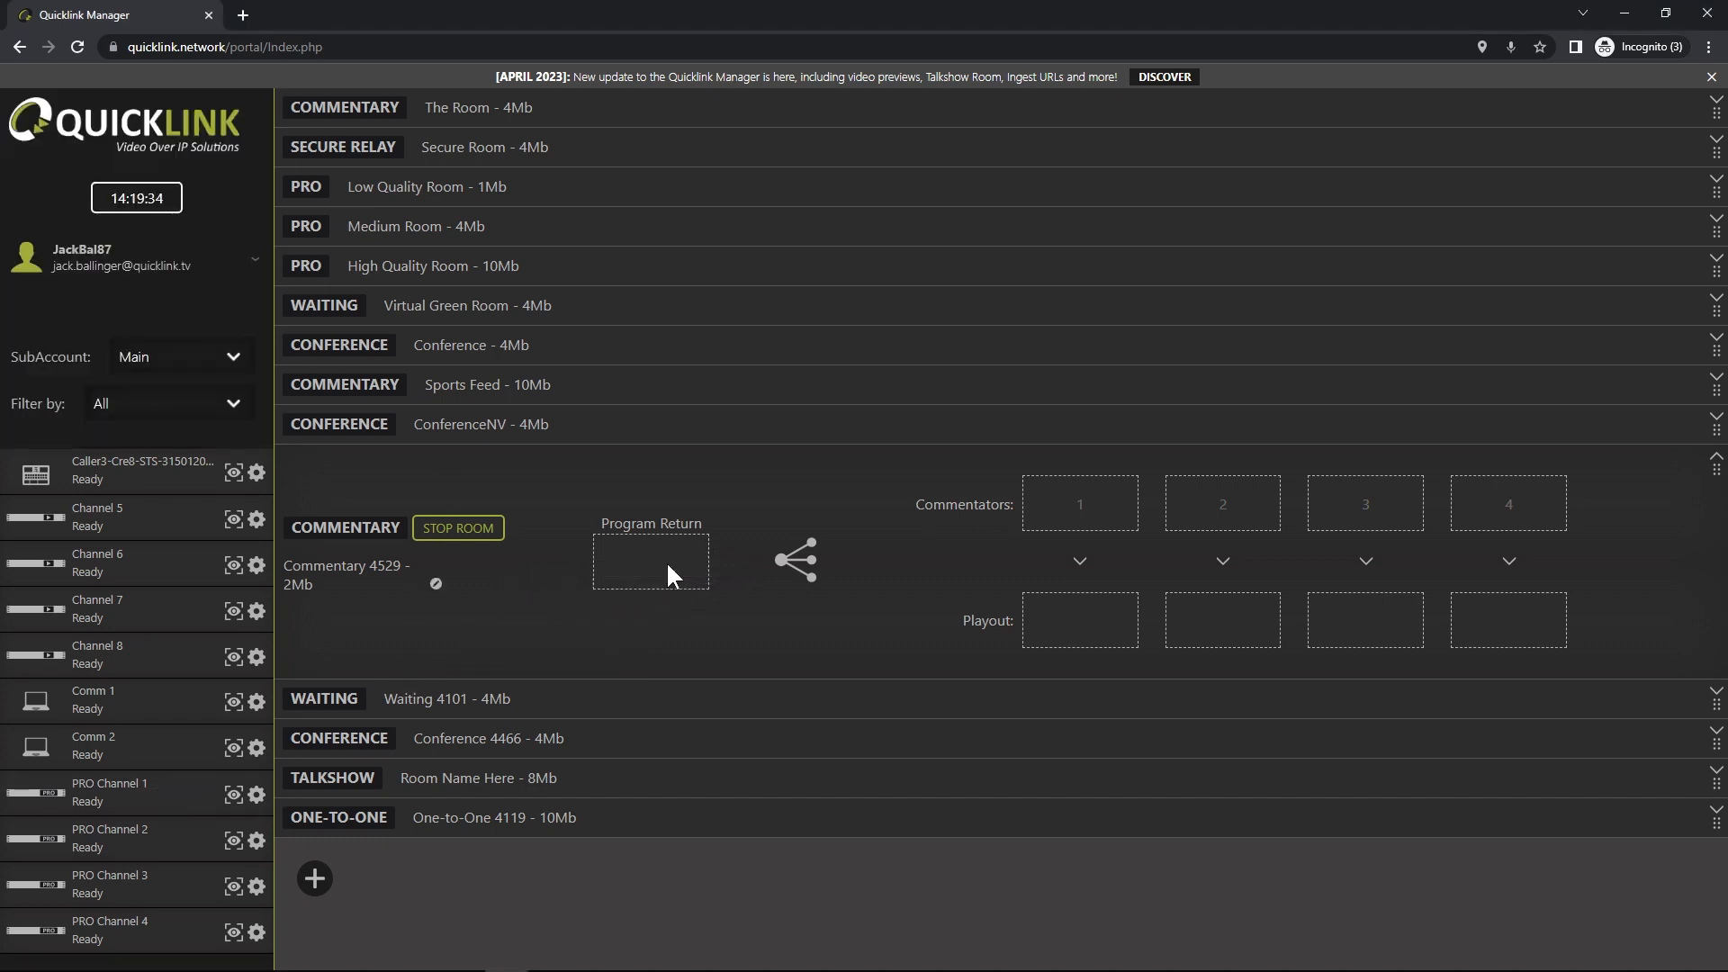
left_click_drag(34, 686, 1083, 506)
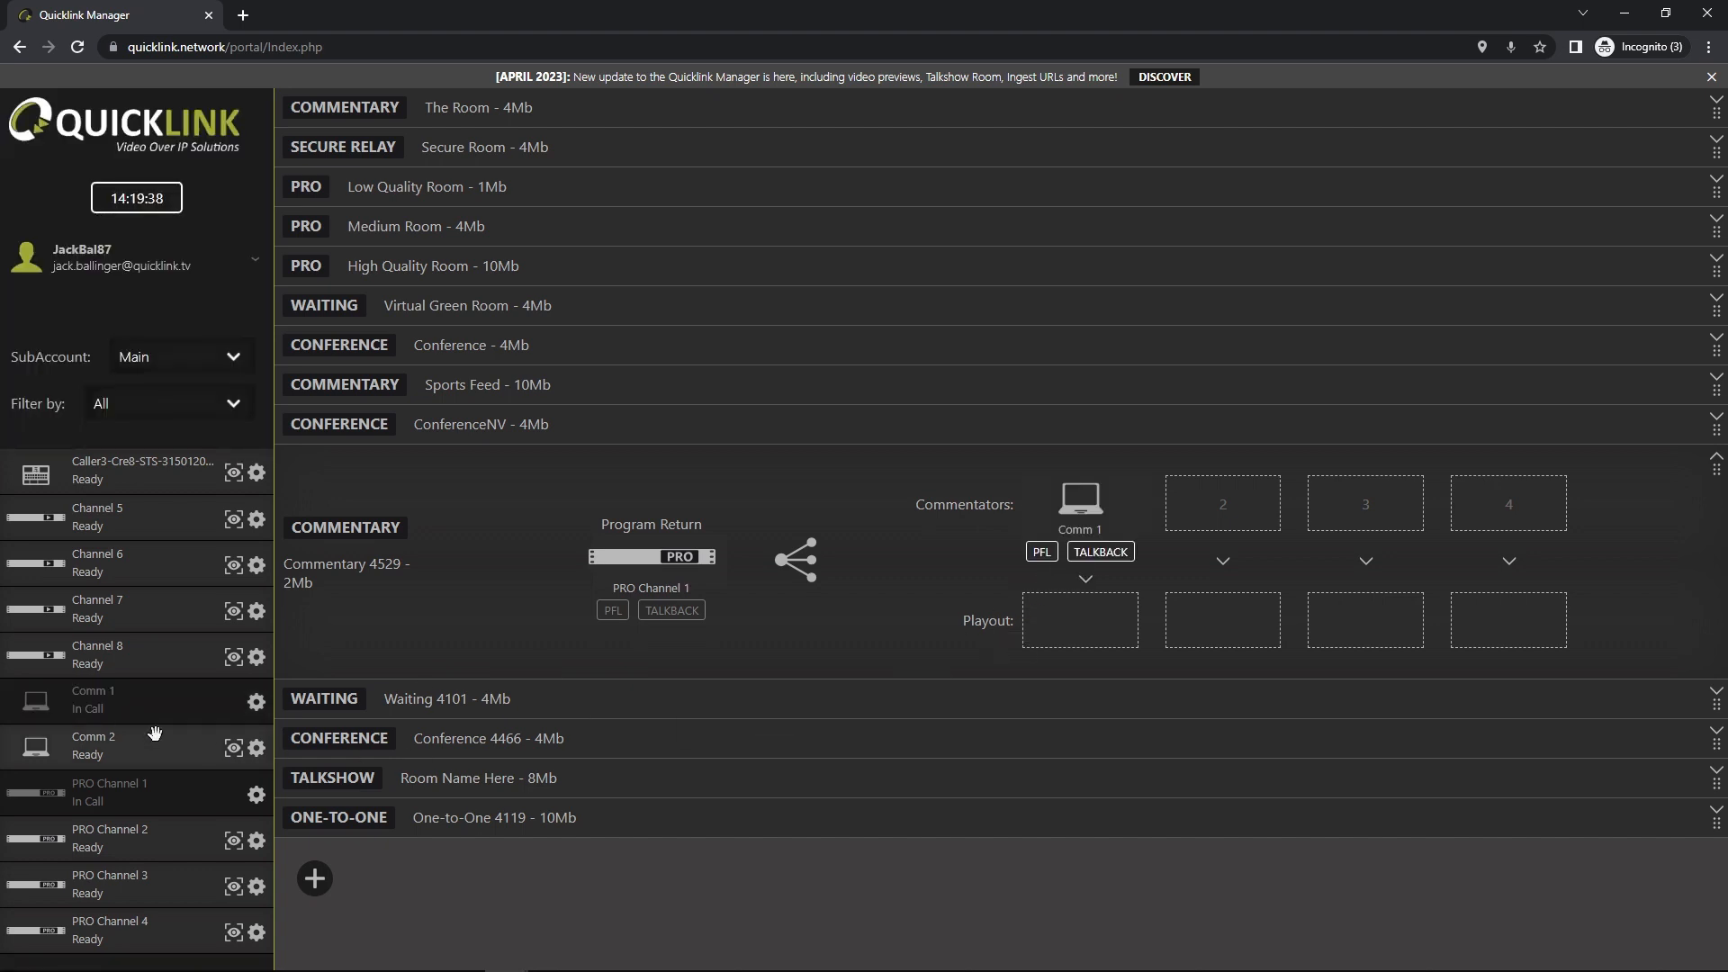
left_click_drag(110, 750, 1230, 501)
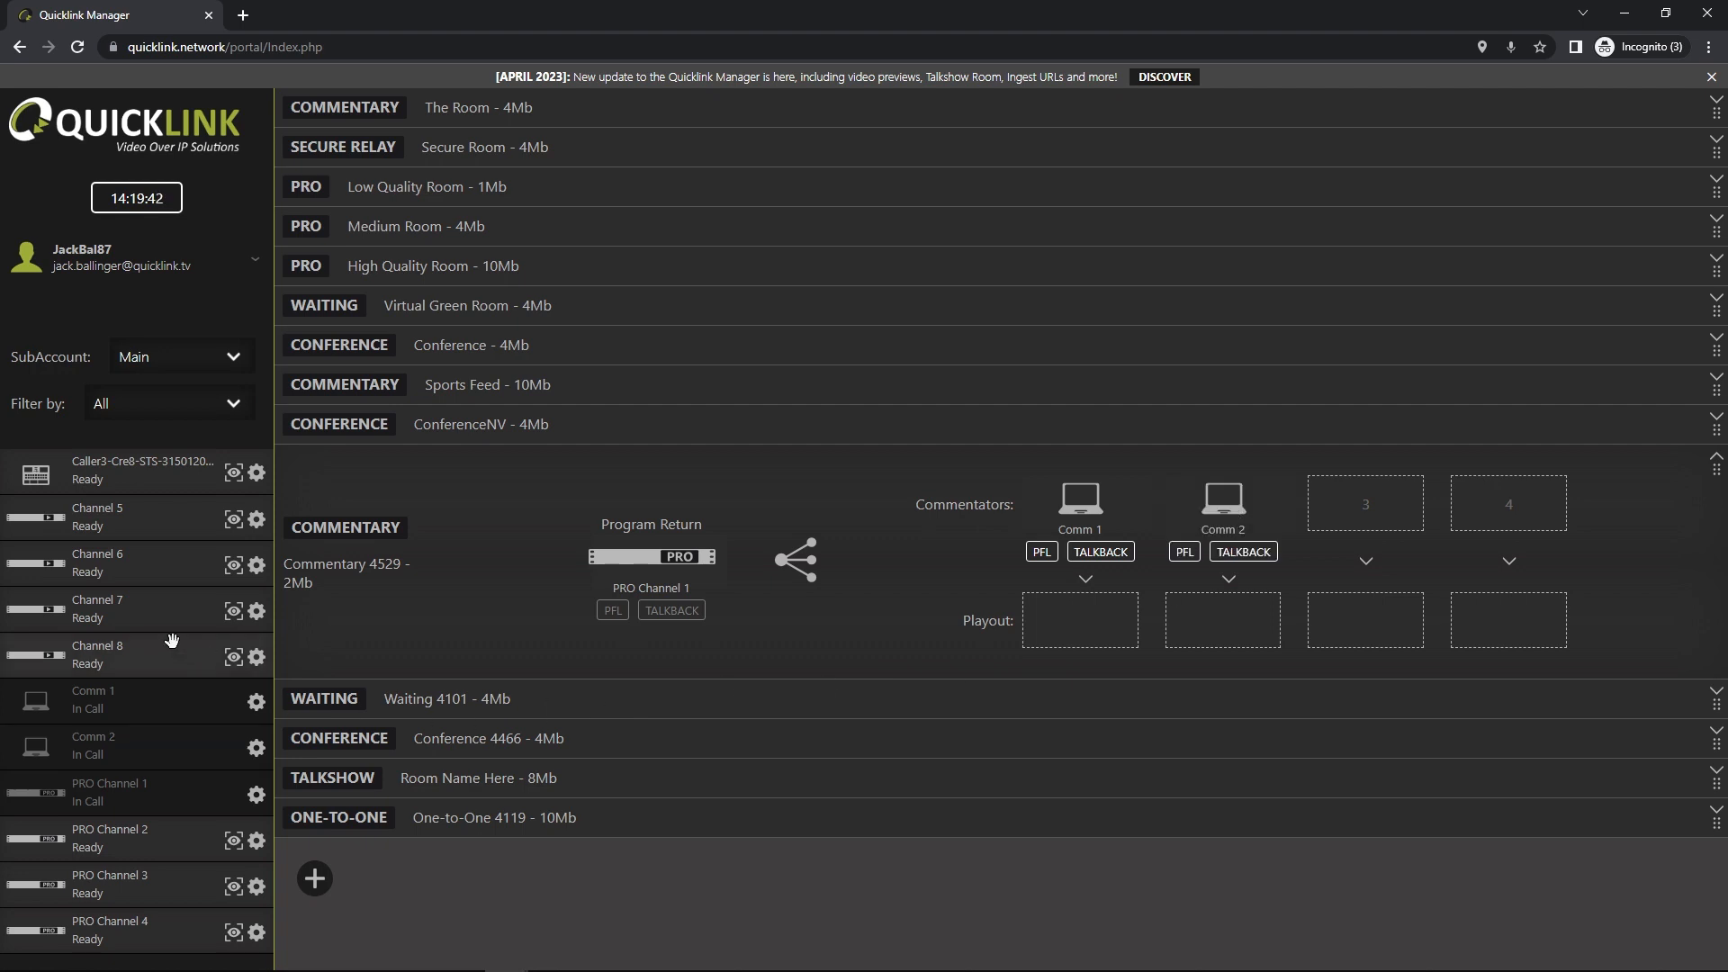
left_click_drag(94, 616, 1087, 633)
left_click_drag(105, 655, 1226, 620)
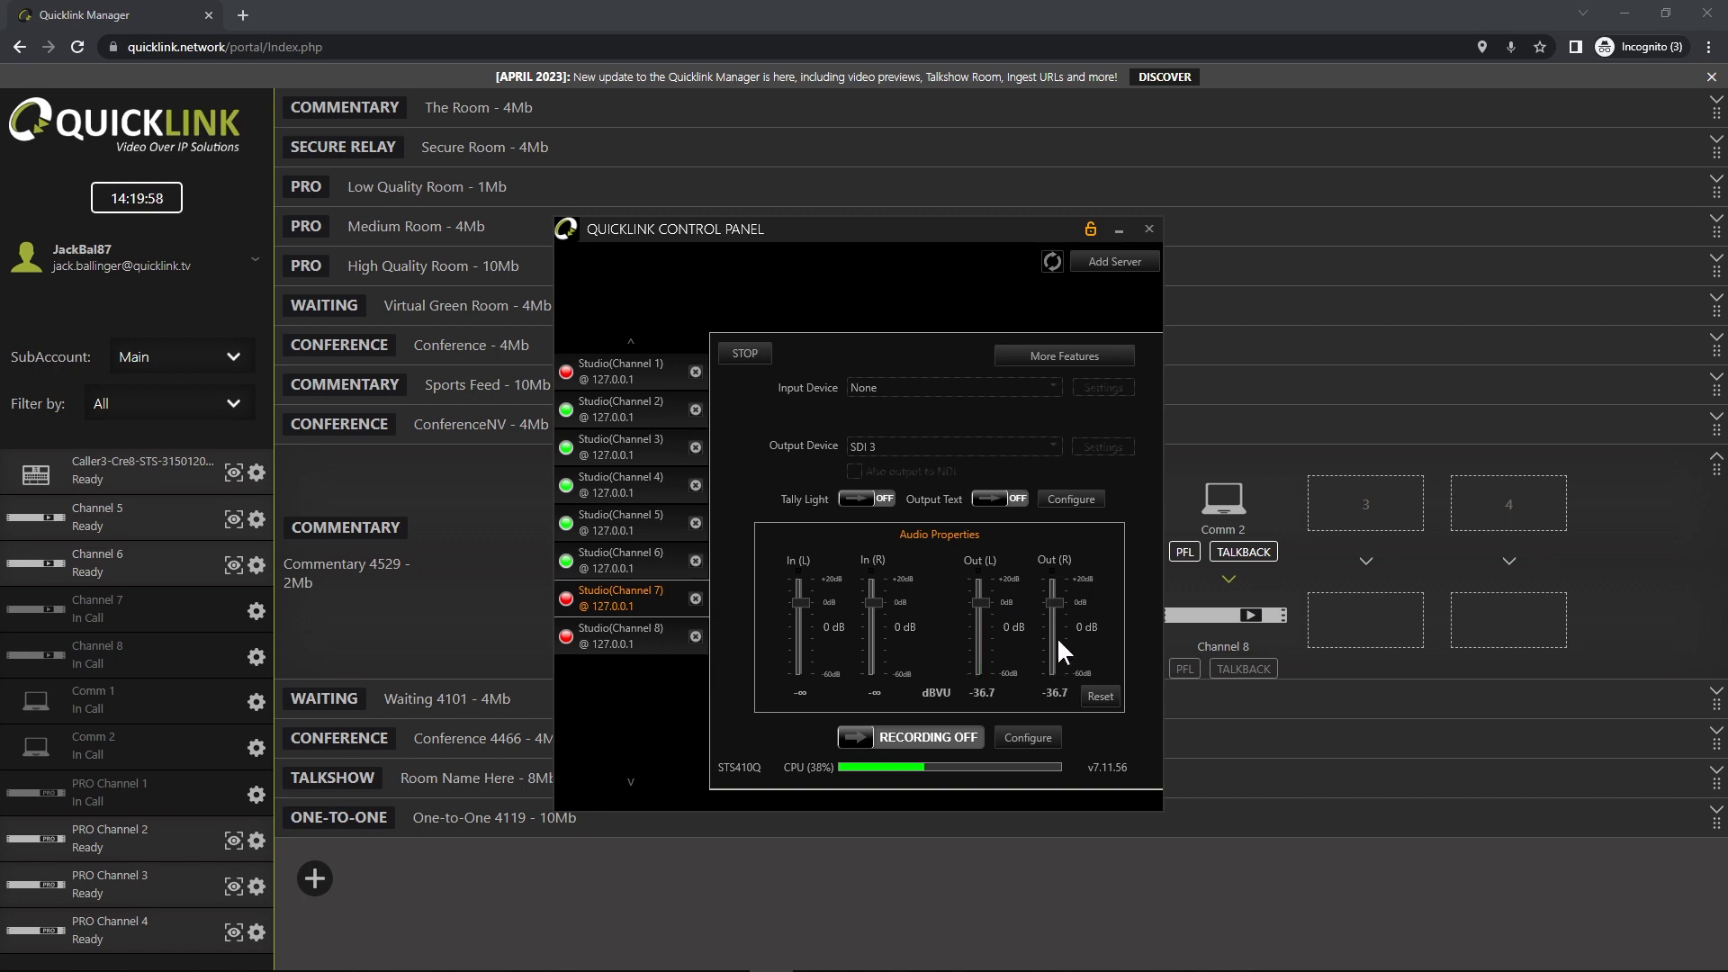
Check the output device and audio levels of Studio Channel 8 in the Quicklink Control Panel
left_click(618, 637)
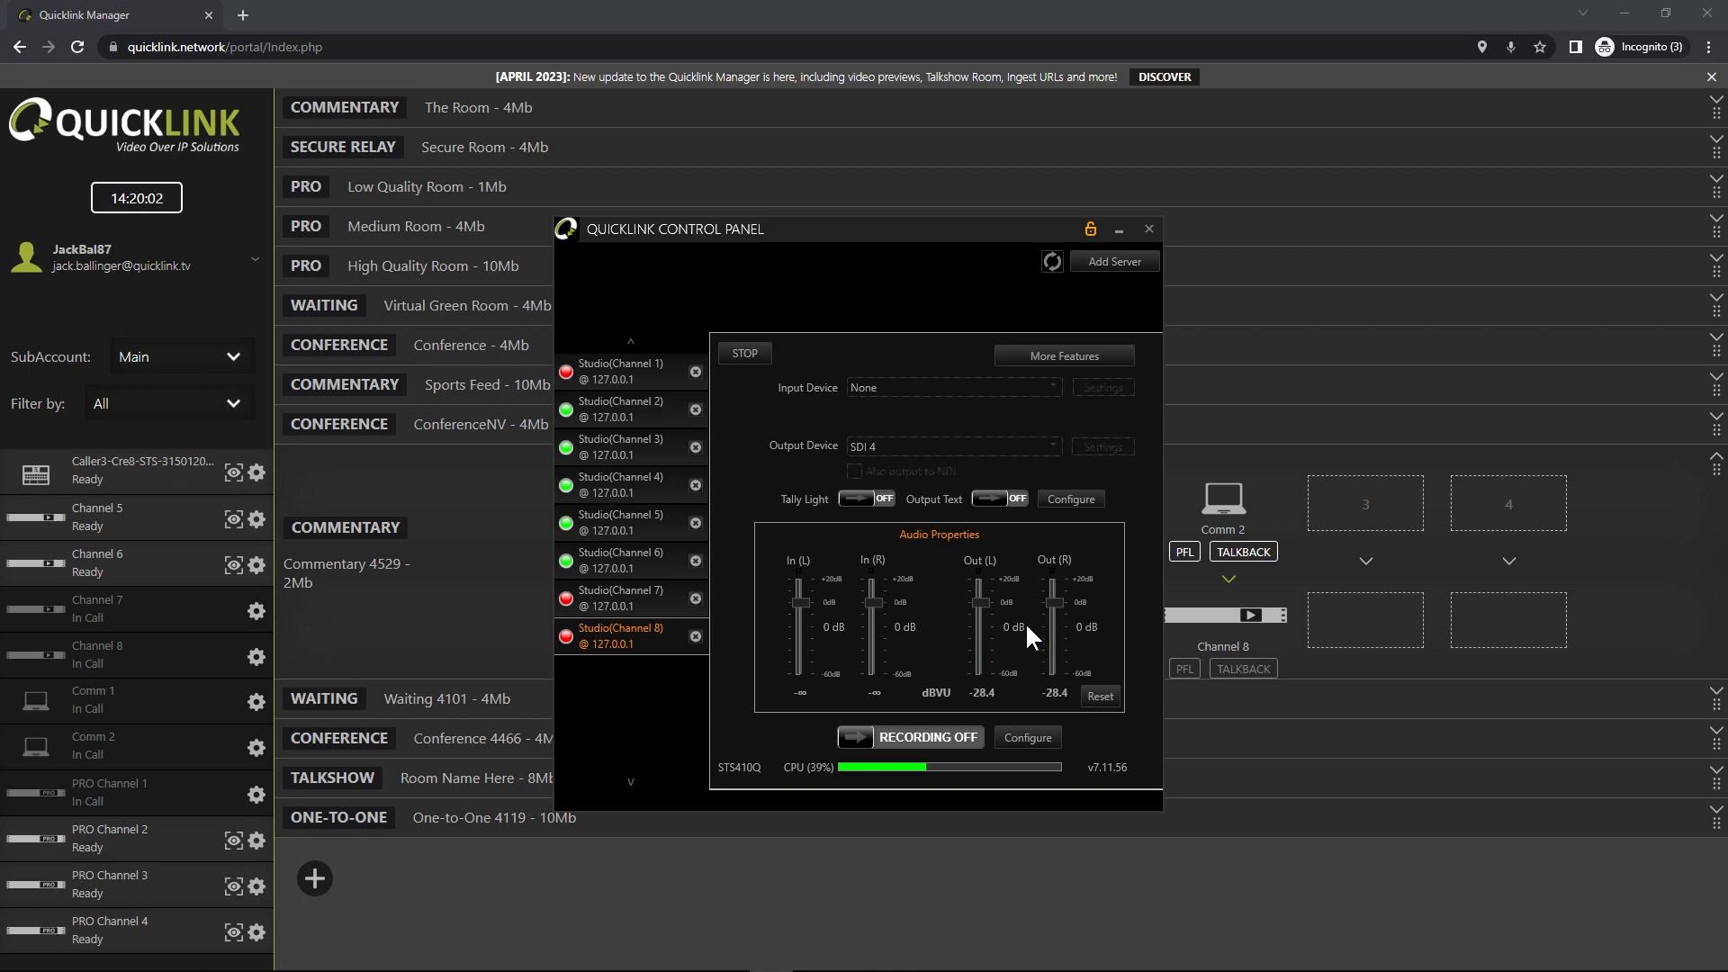
left_click(974, 20)
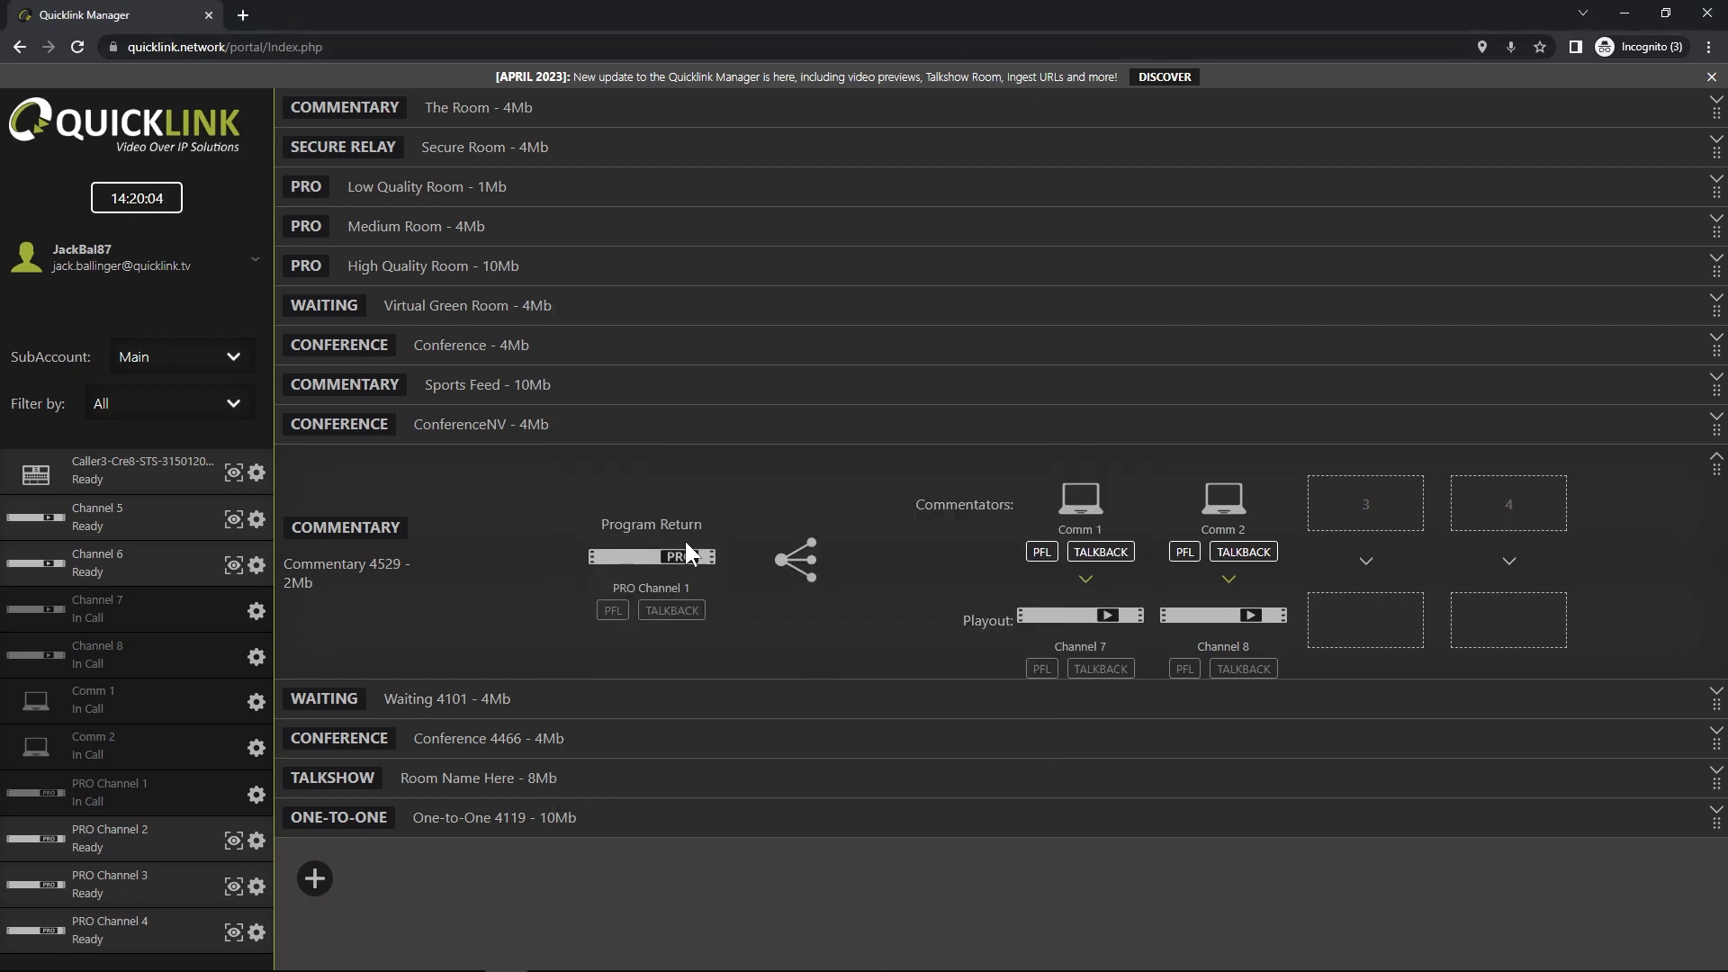
Clear the devices from the Commentary 4529 room and set its data rate to 10Mb
left_click_drag(676, 552, 131, 610)
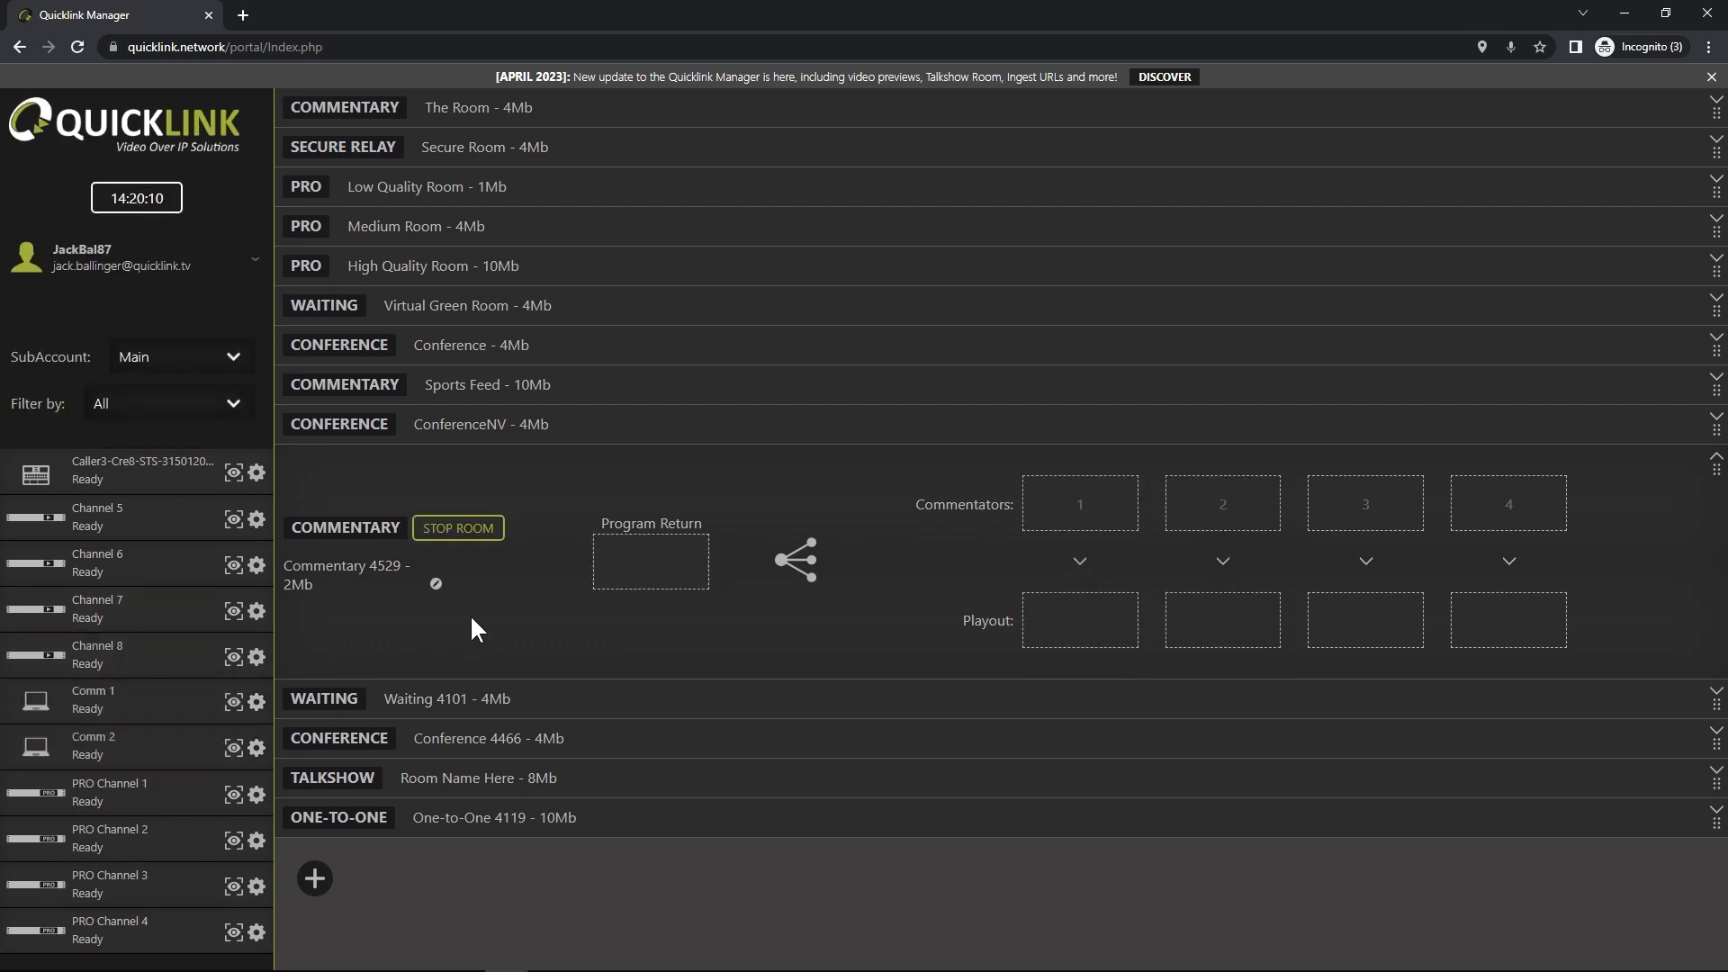
left_click(436, 585)
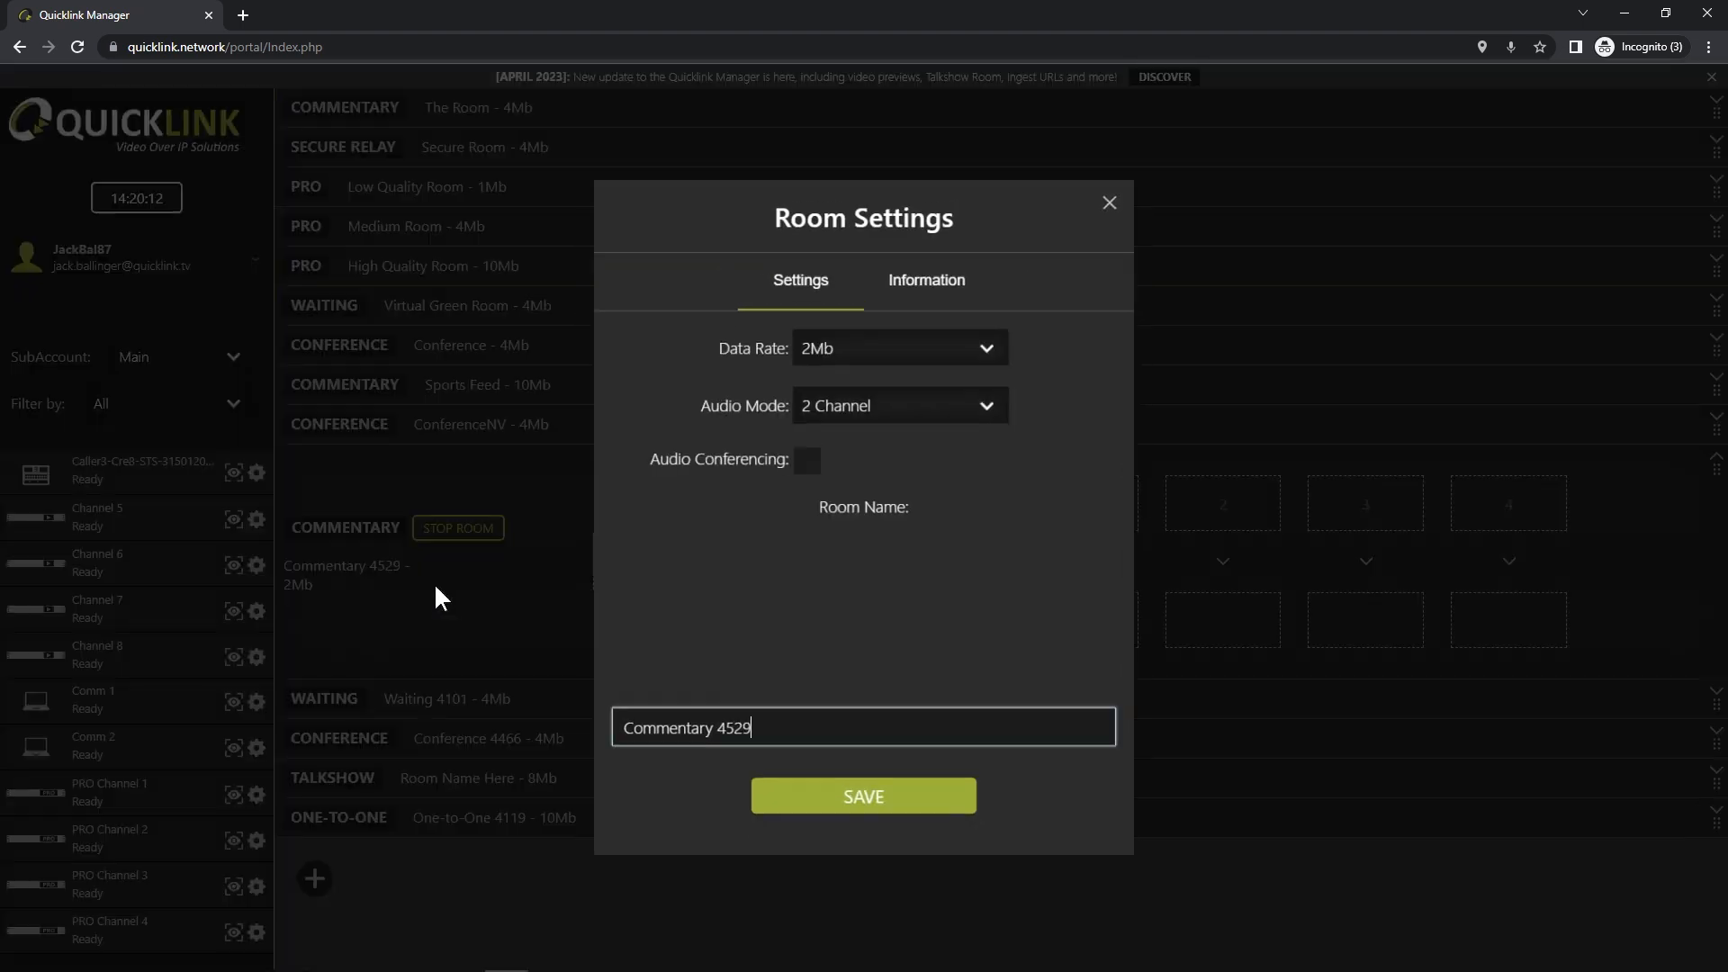
left_click(990, 350)
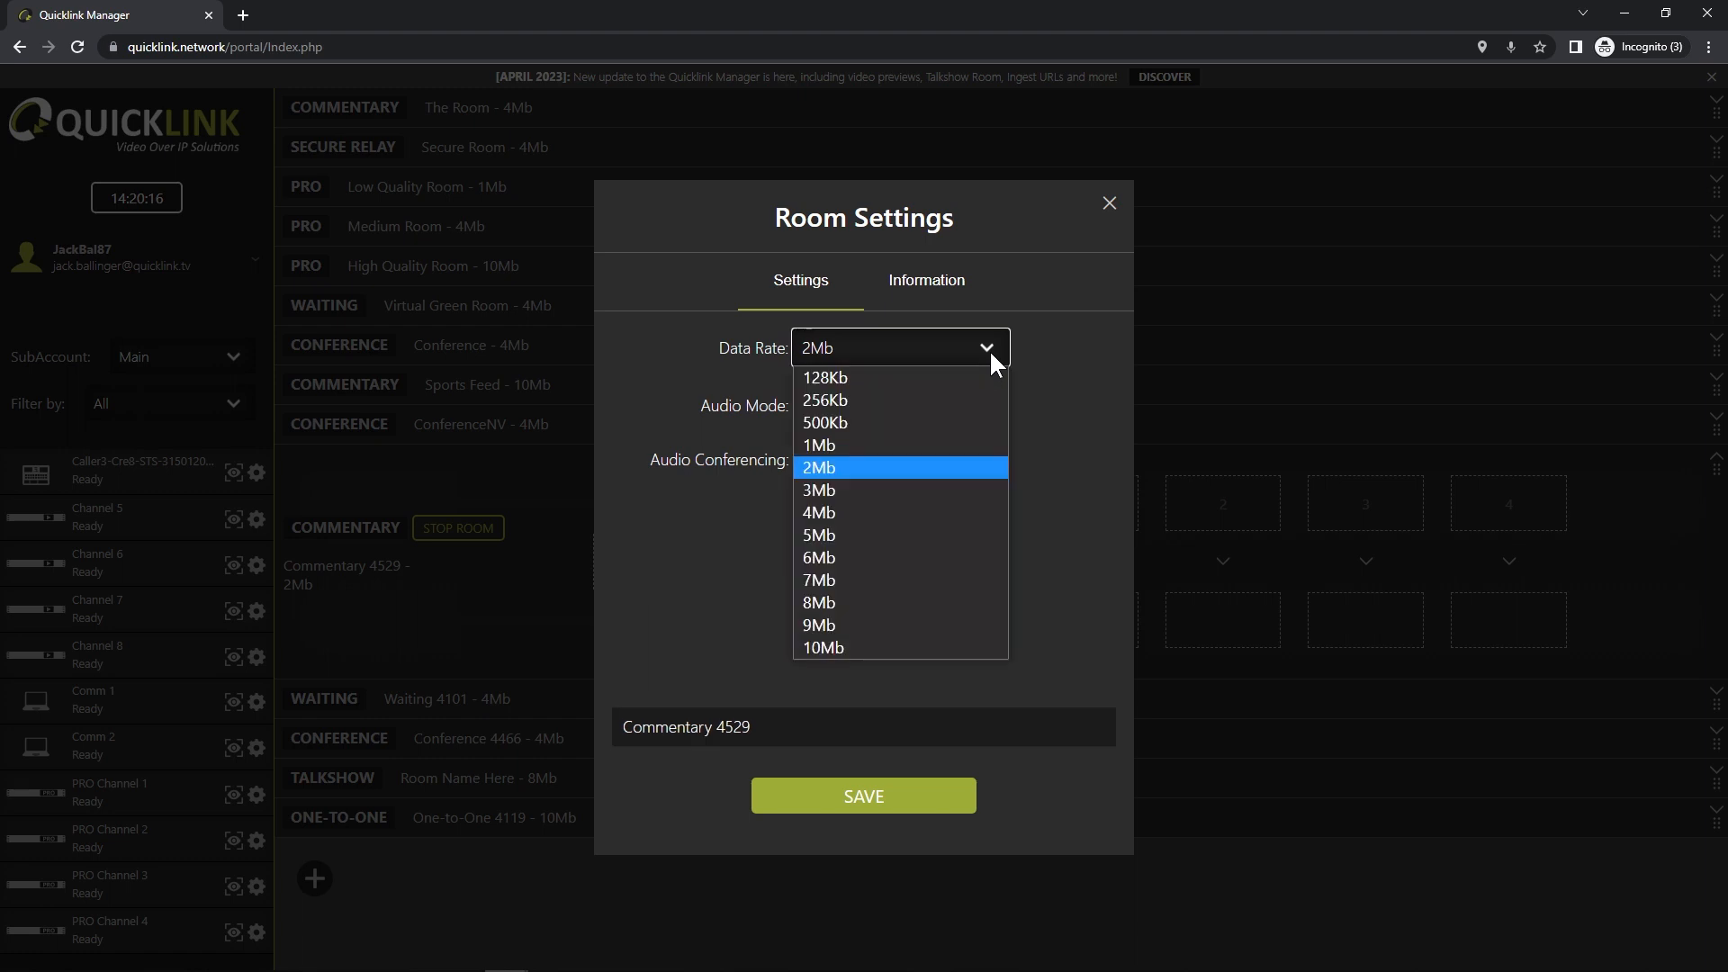
left_click(835, 647)
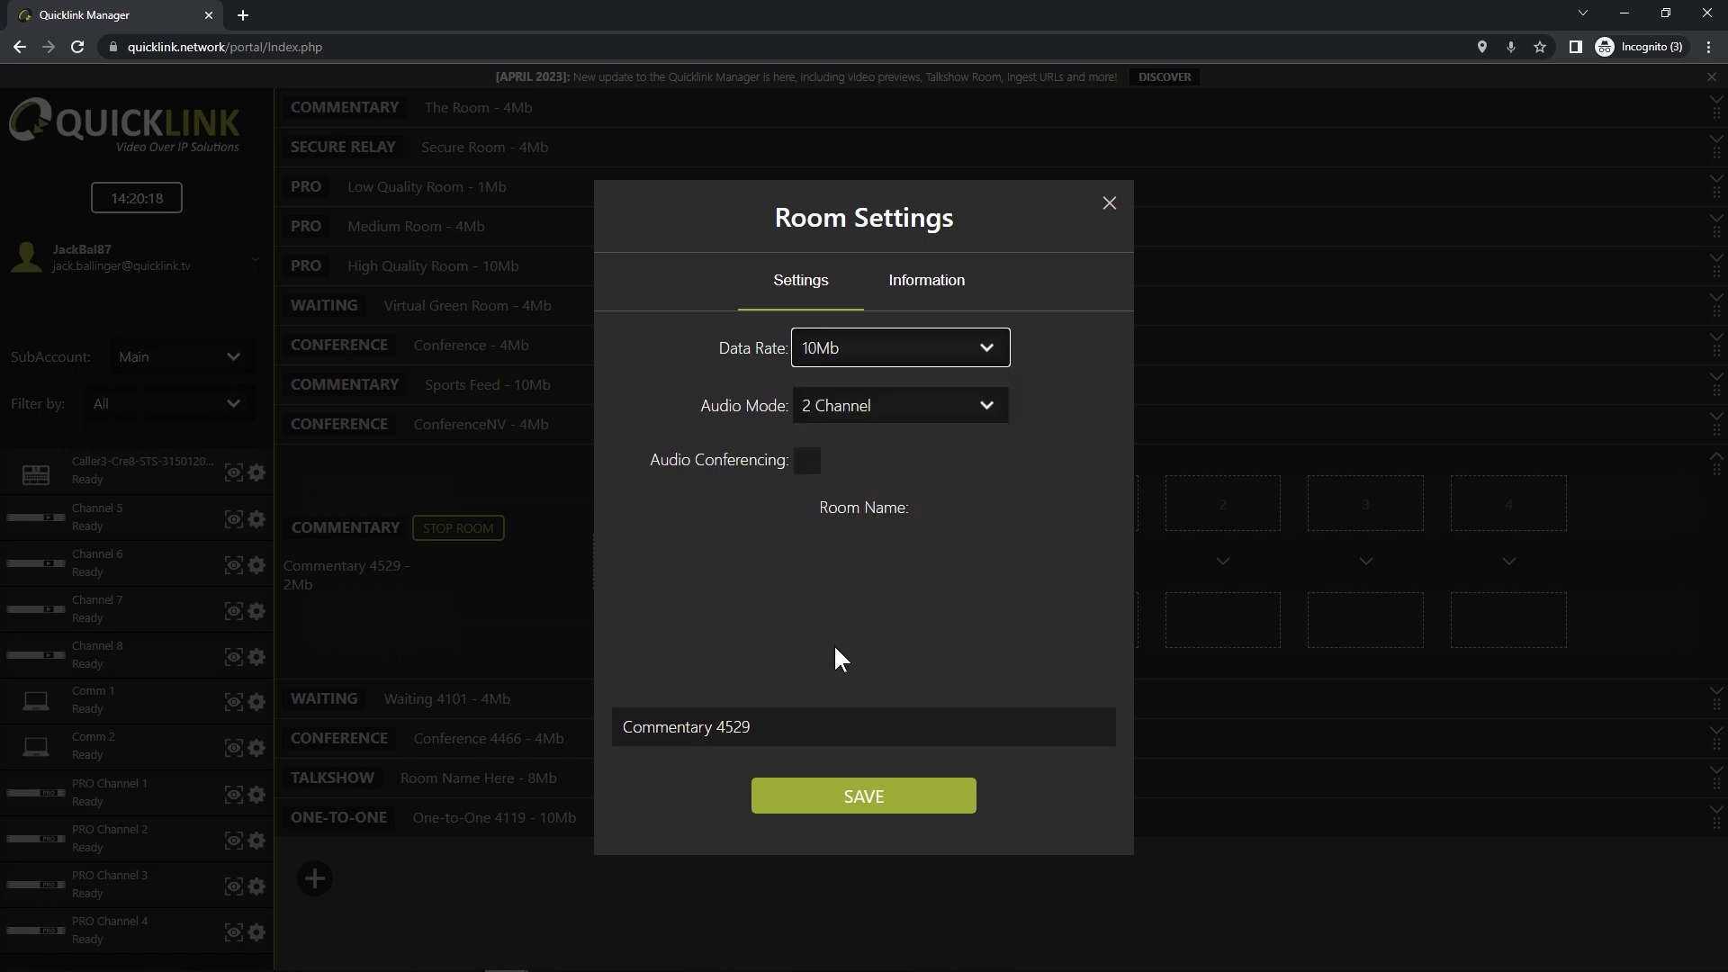
left_click(987, 407)
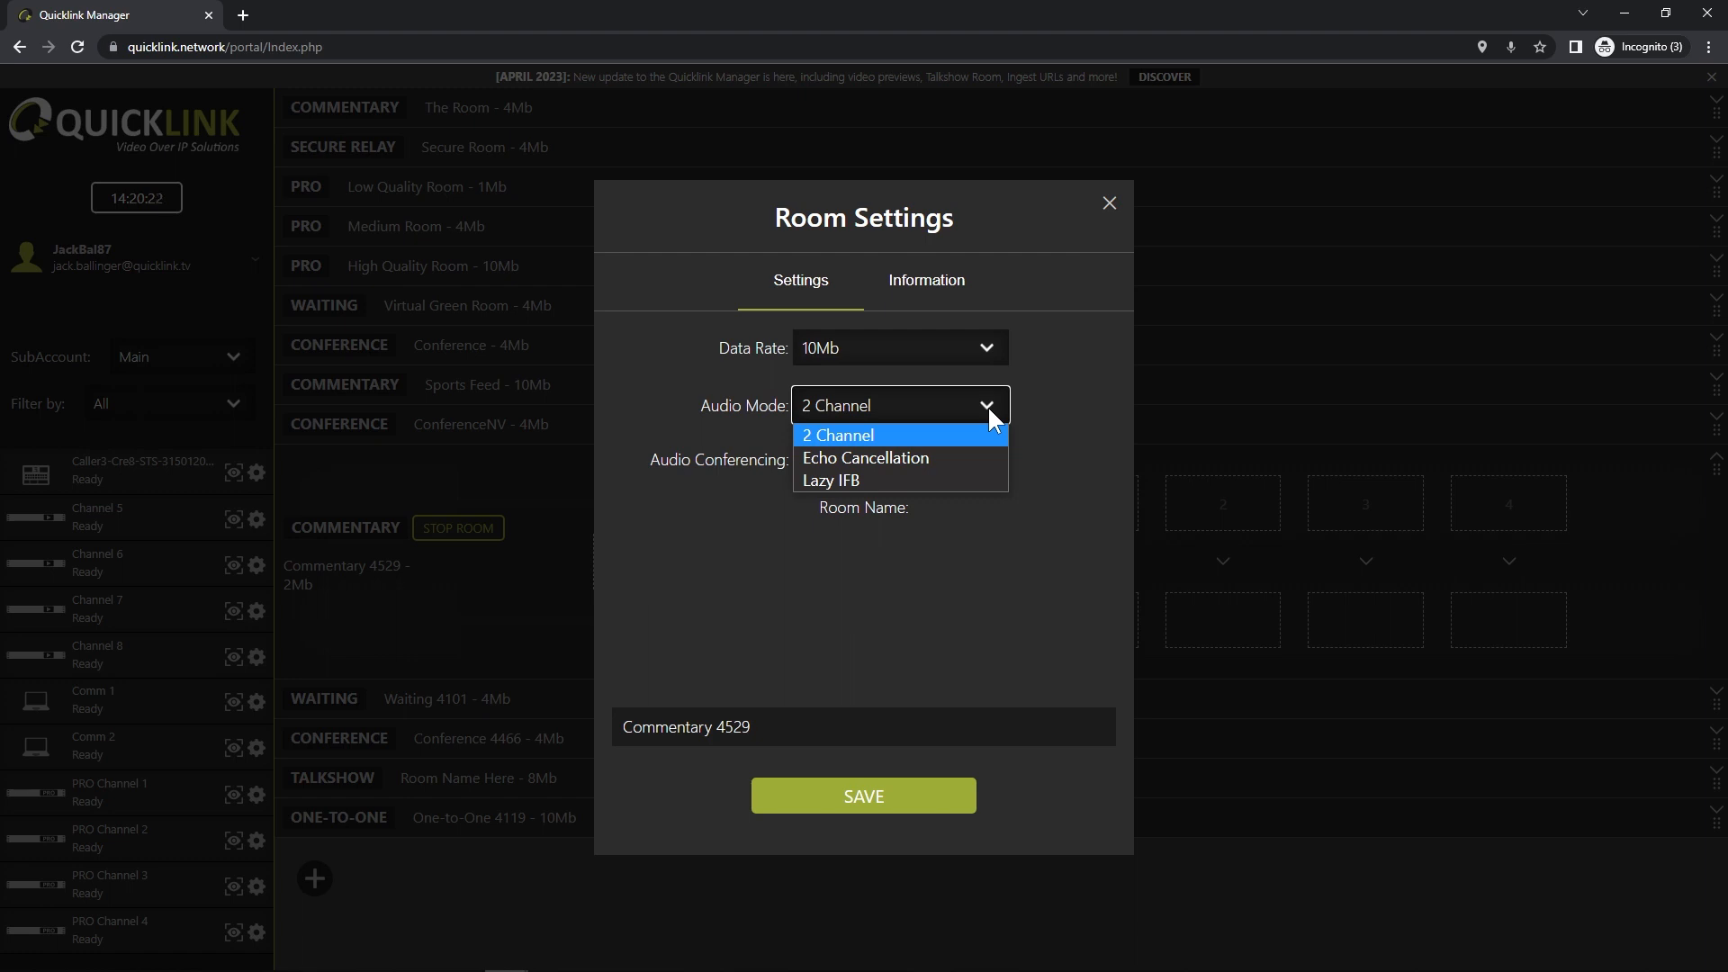
left_click(1008, 572)
left_click(1006, 562)
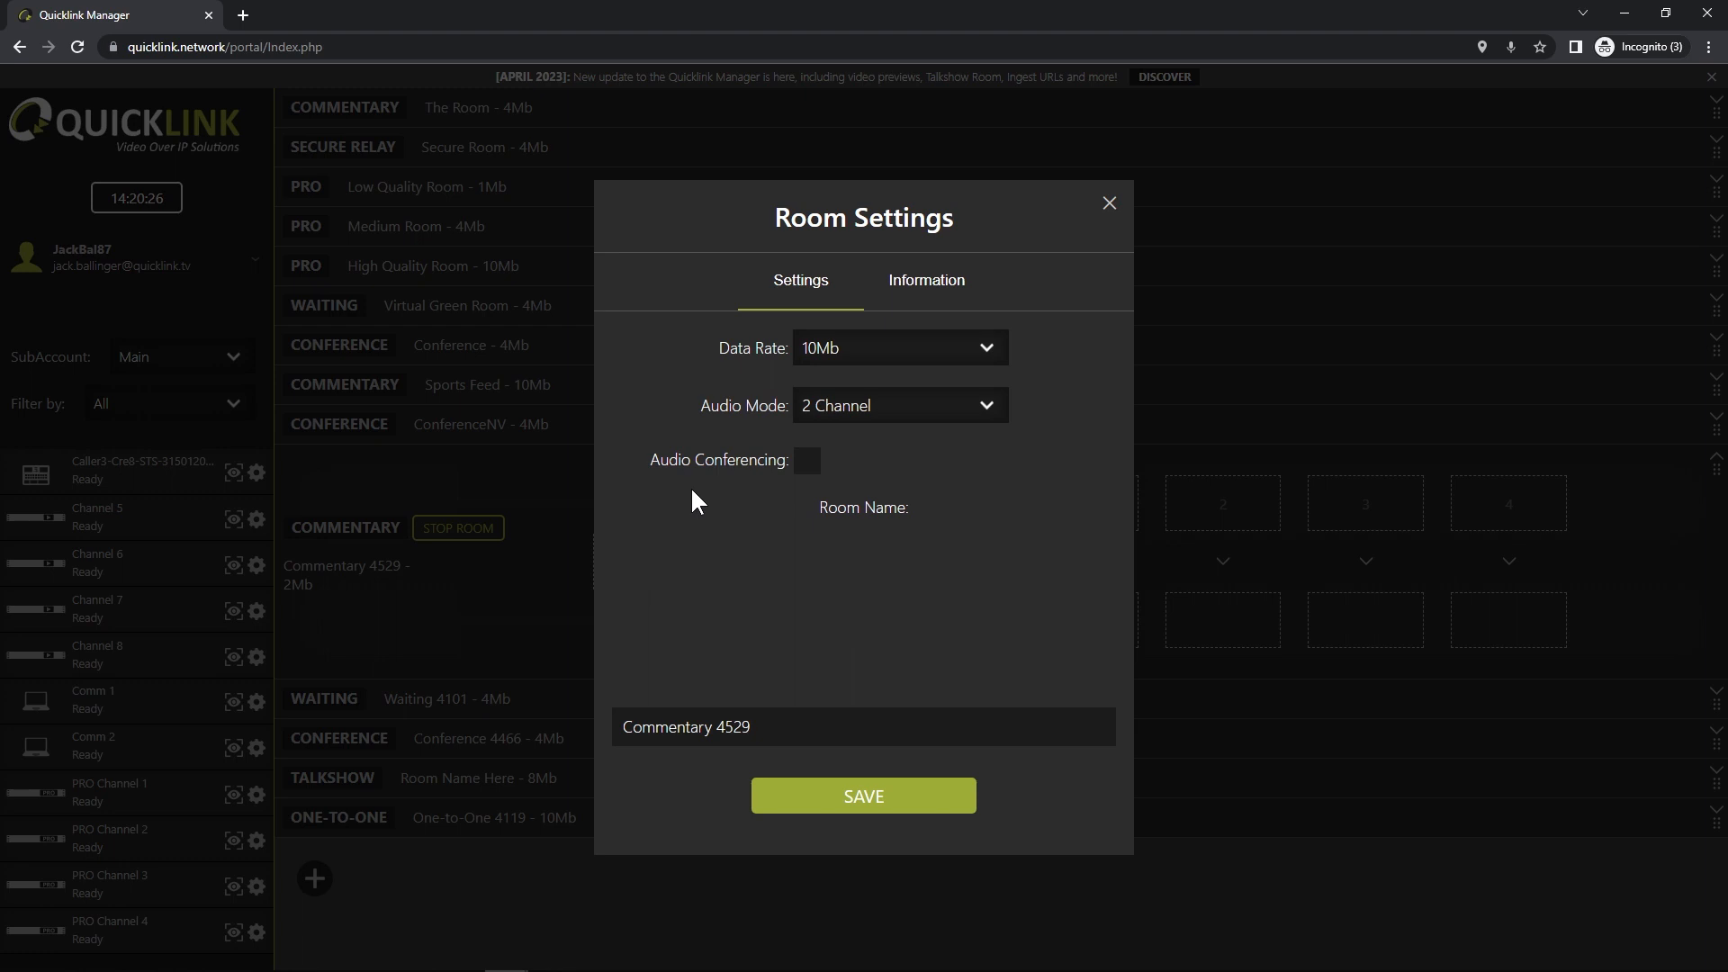
Enable audio conferencing and languages for the room, add English and French as languages, and save the room settings
left_click(807, 460)
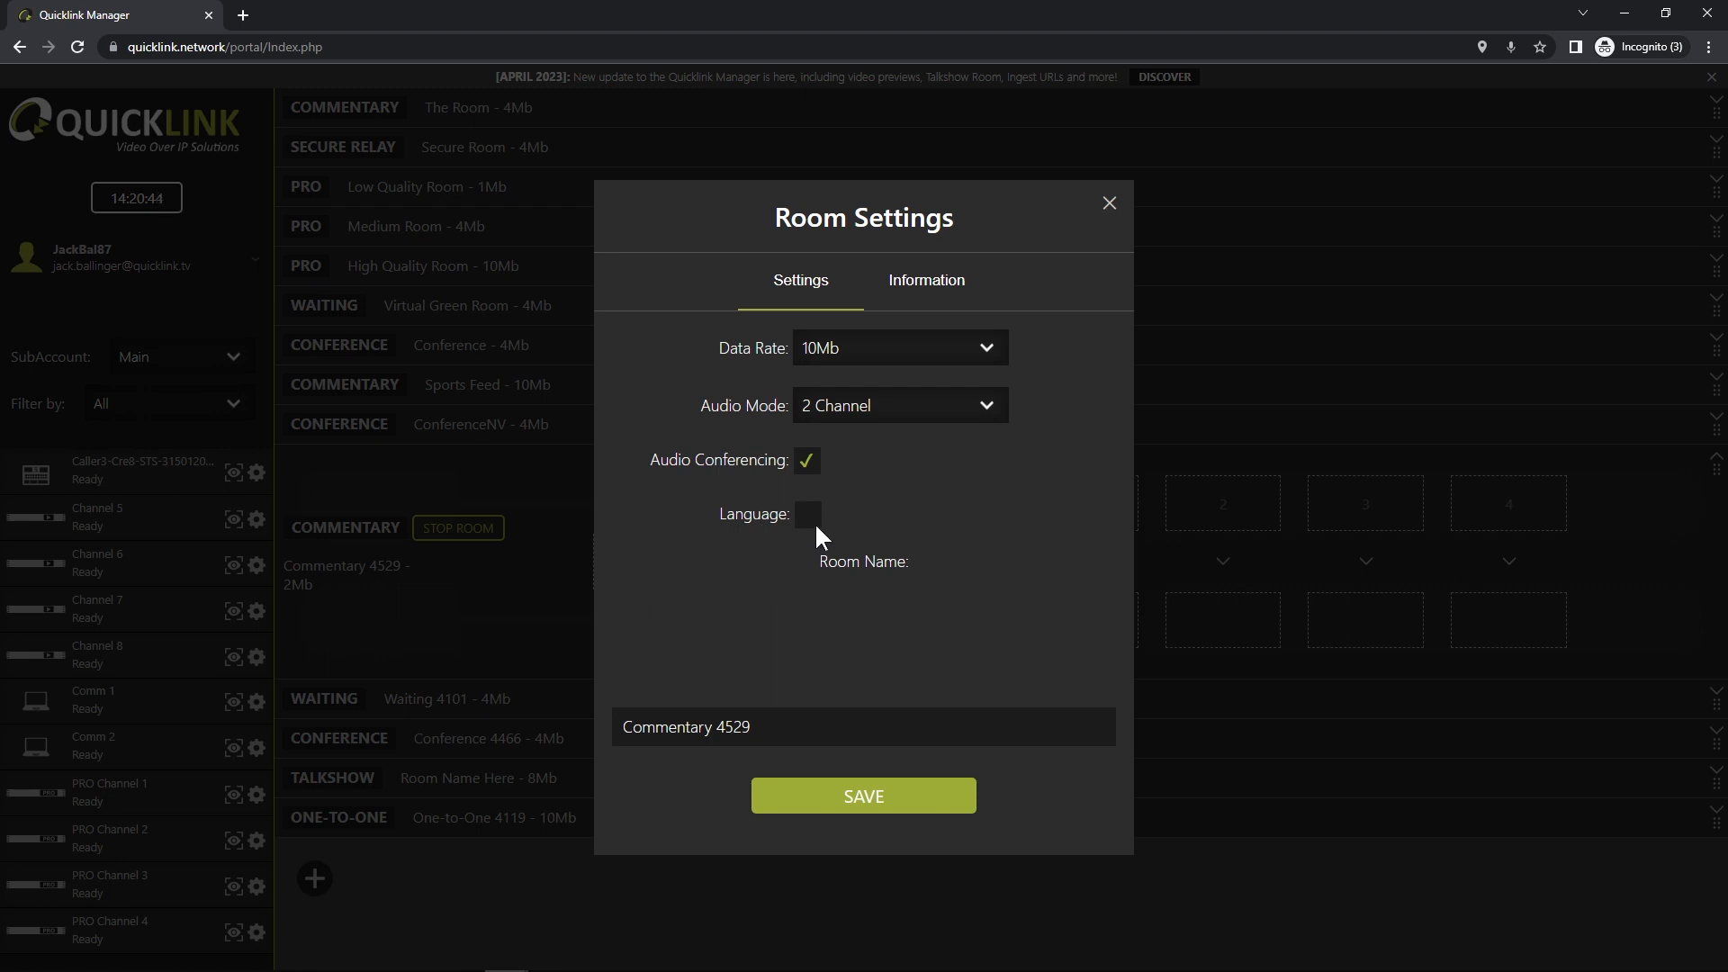
left_click(812, 515)
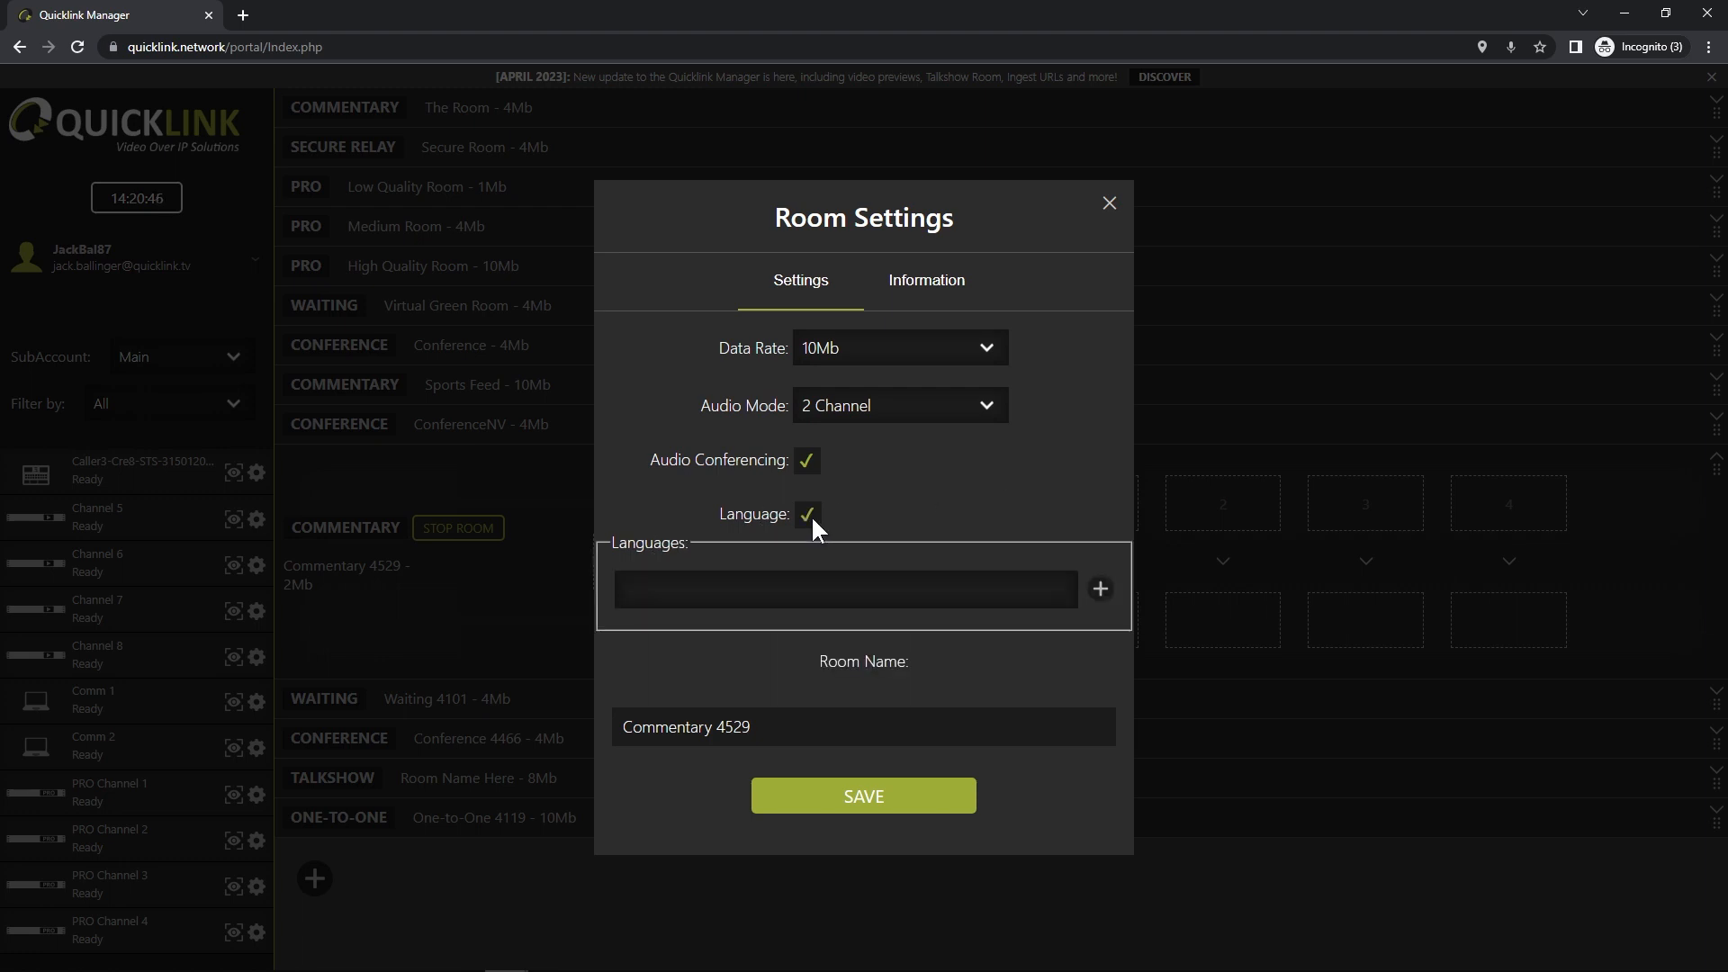
left_click(665, 588)
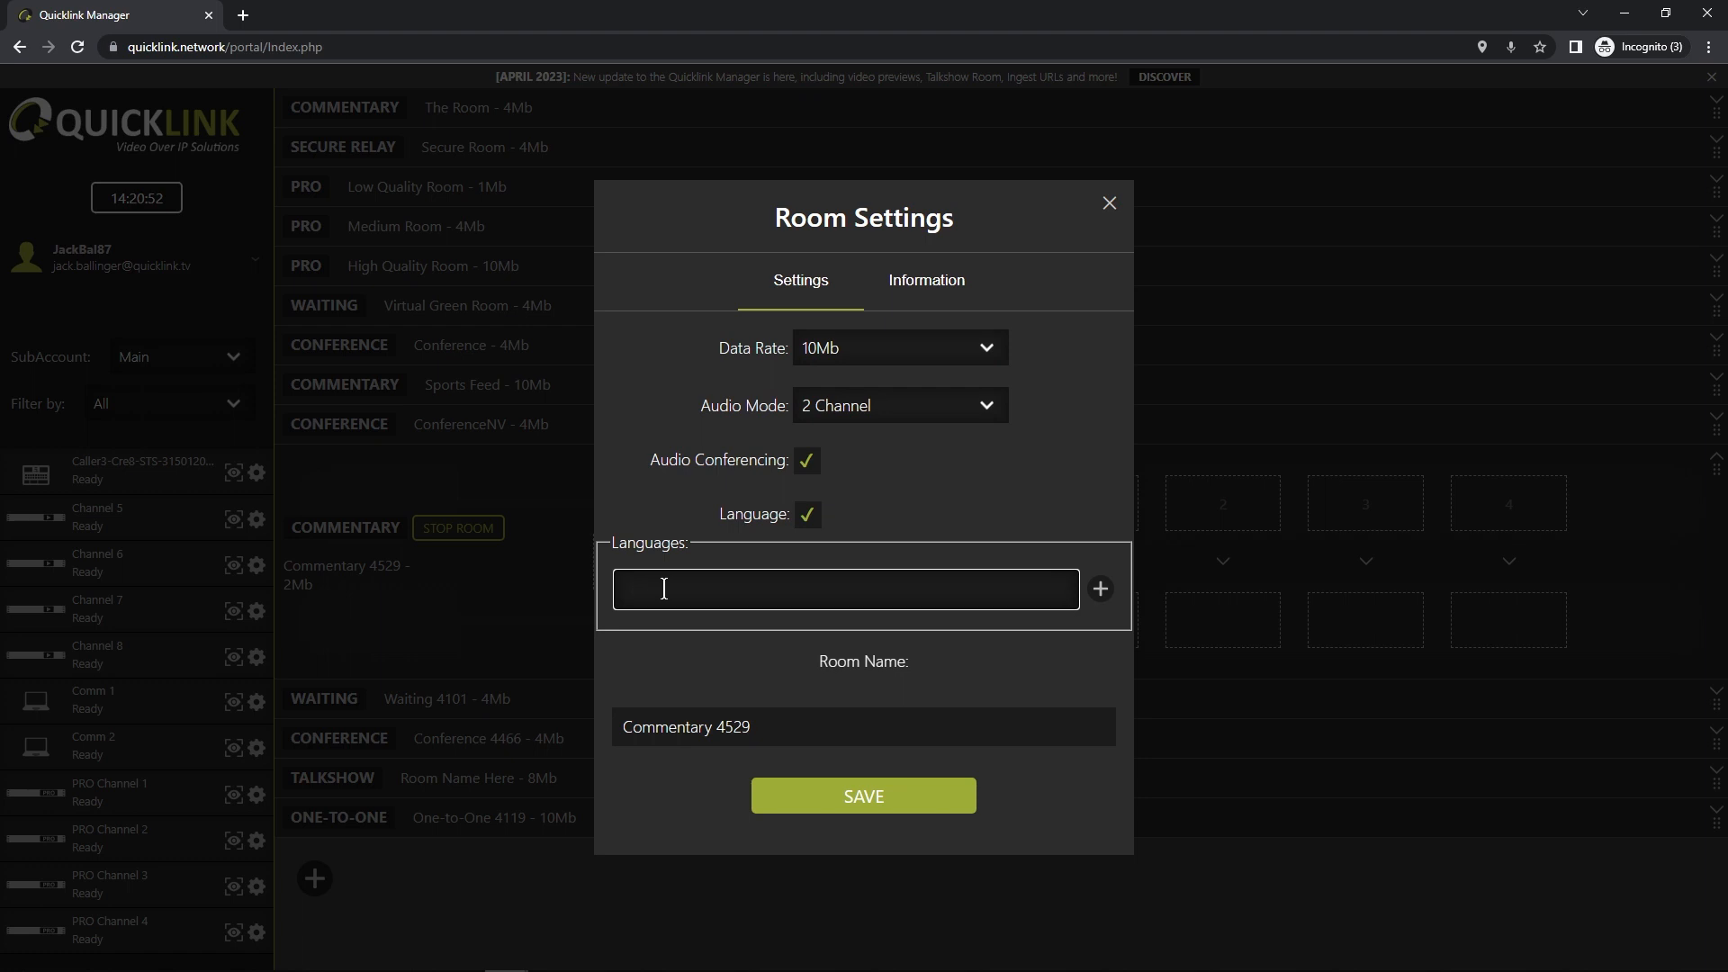
type("English")
left_click(1100, 588)
left_click(746, 591)
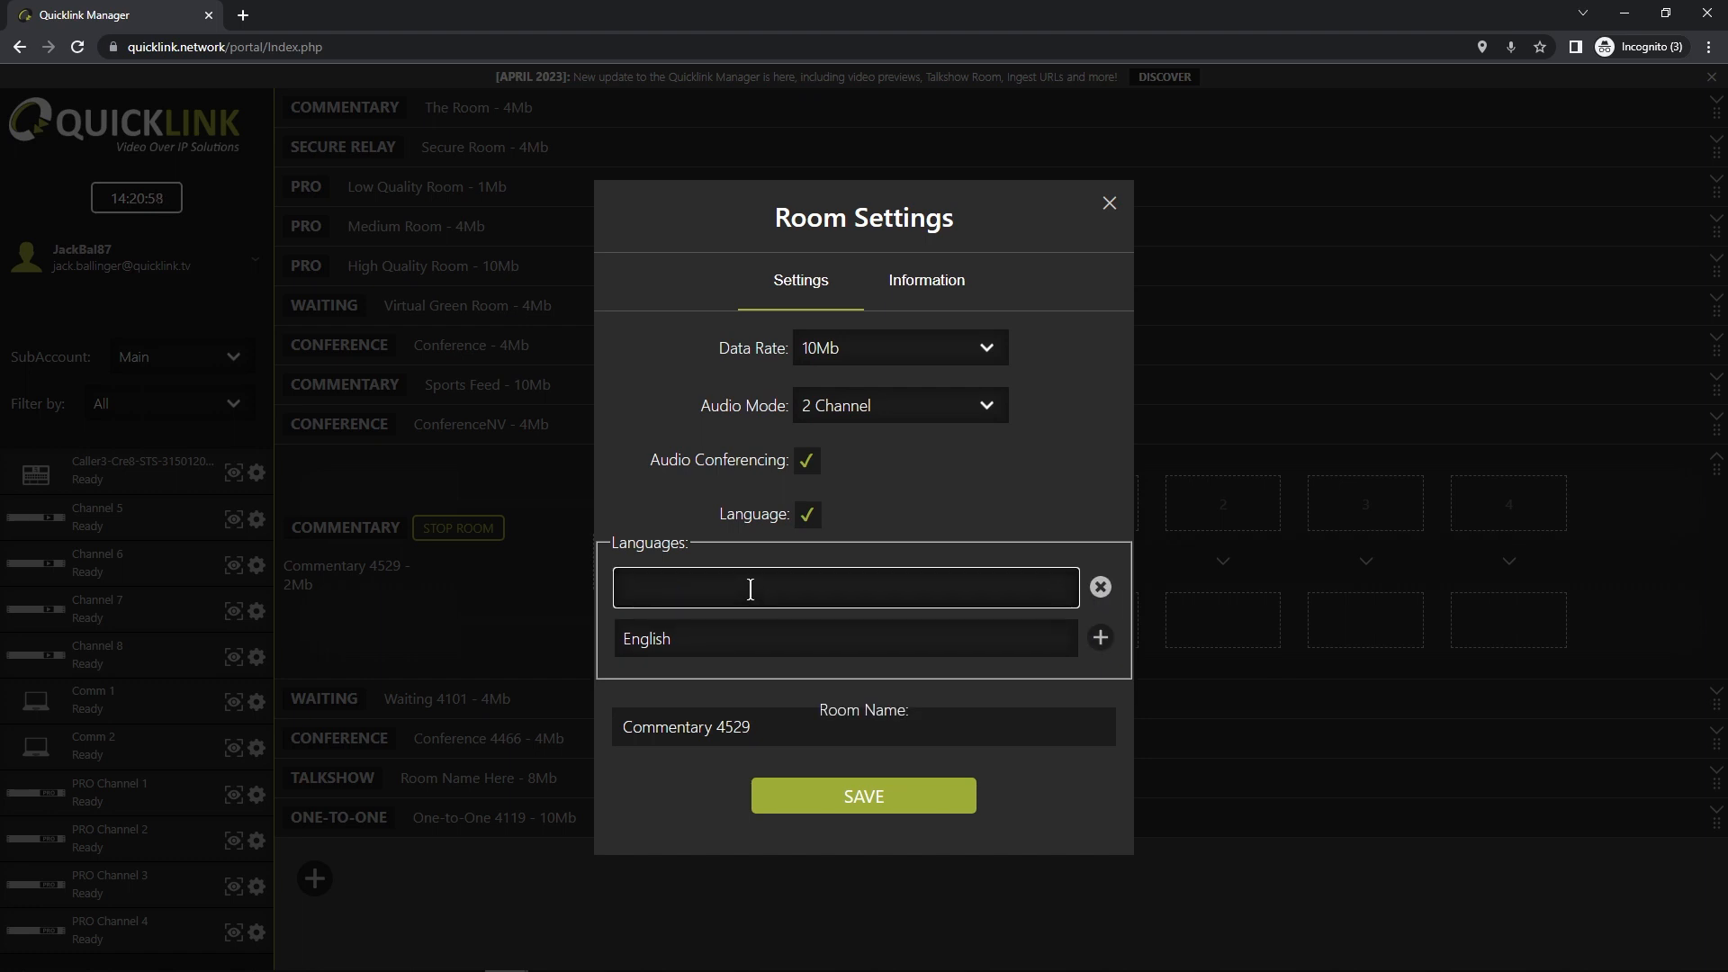
type("French")
left_click(896, 796)
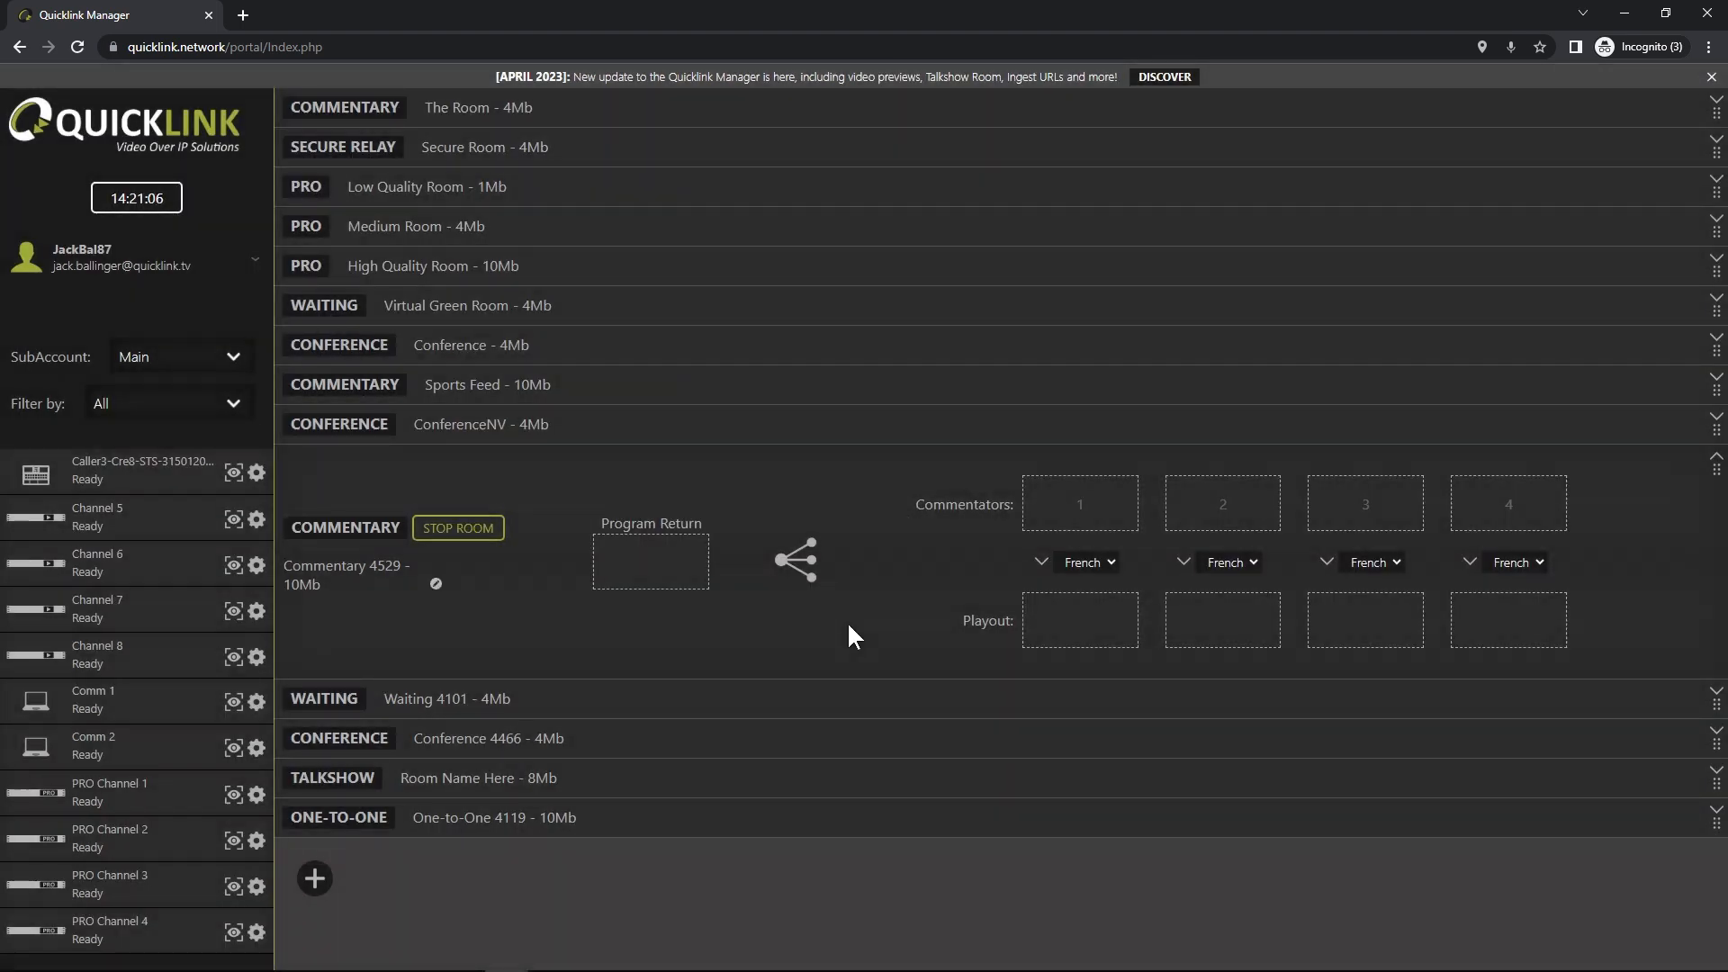
Choose French for commentator slot 1 and English for commentator slots 3 and 4
left_click(1111, 563)
left_click(1121, 570)
left_click(1370, 562)
left_click(1382, 600)
left_click(1523, 560)
left_click(1516, 602)
Set PRO Channel 1 as program return, with Comm 1 and Comm 2 in commentator slots 1 and 2 and Channels 7 and 8 as playouts
left_click_drag(87, 804, 654, 556)
left_click_drag(97, 699, 1080, 506)
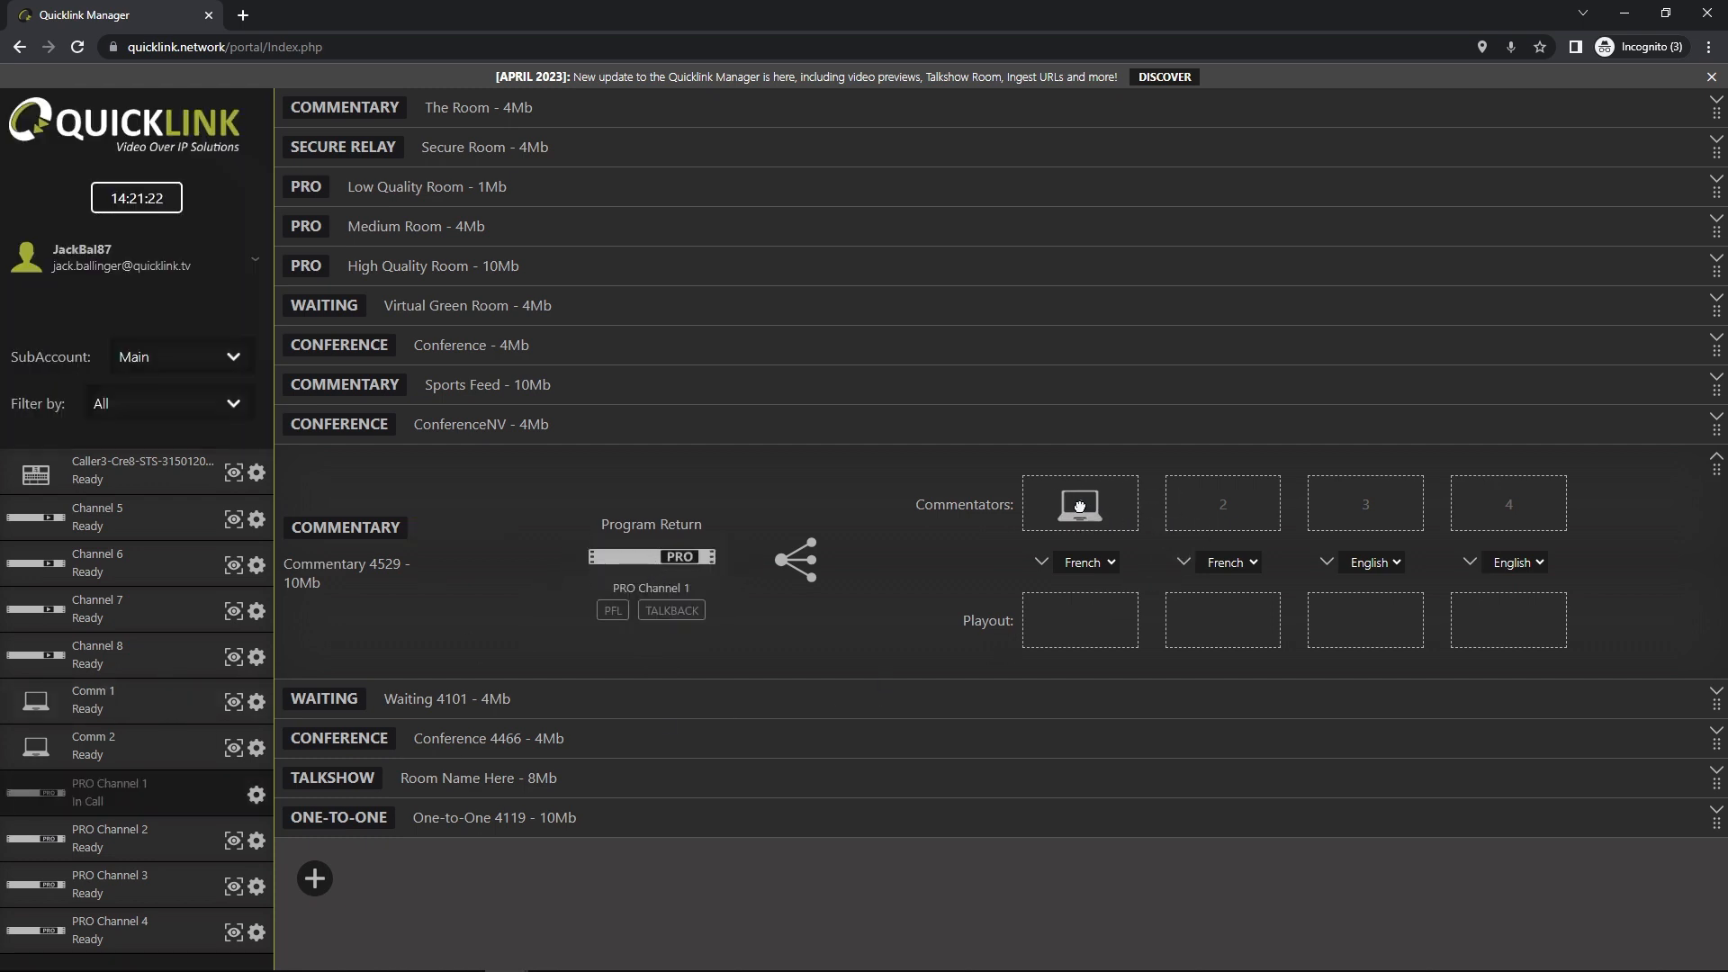
left_click_drag(36, 747, 1217, 506)
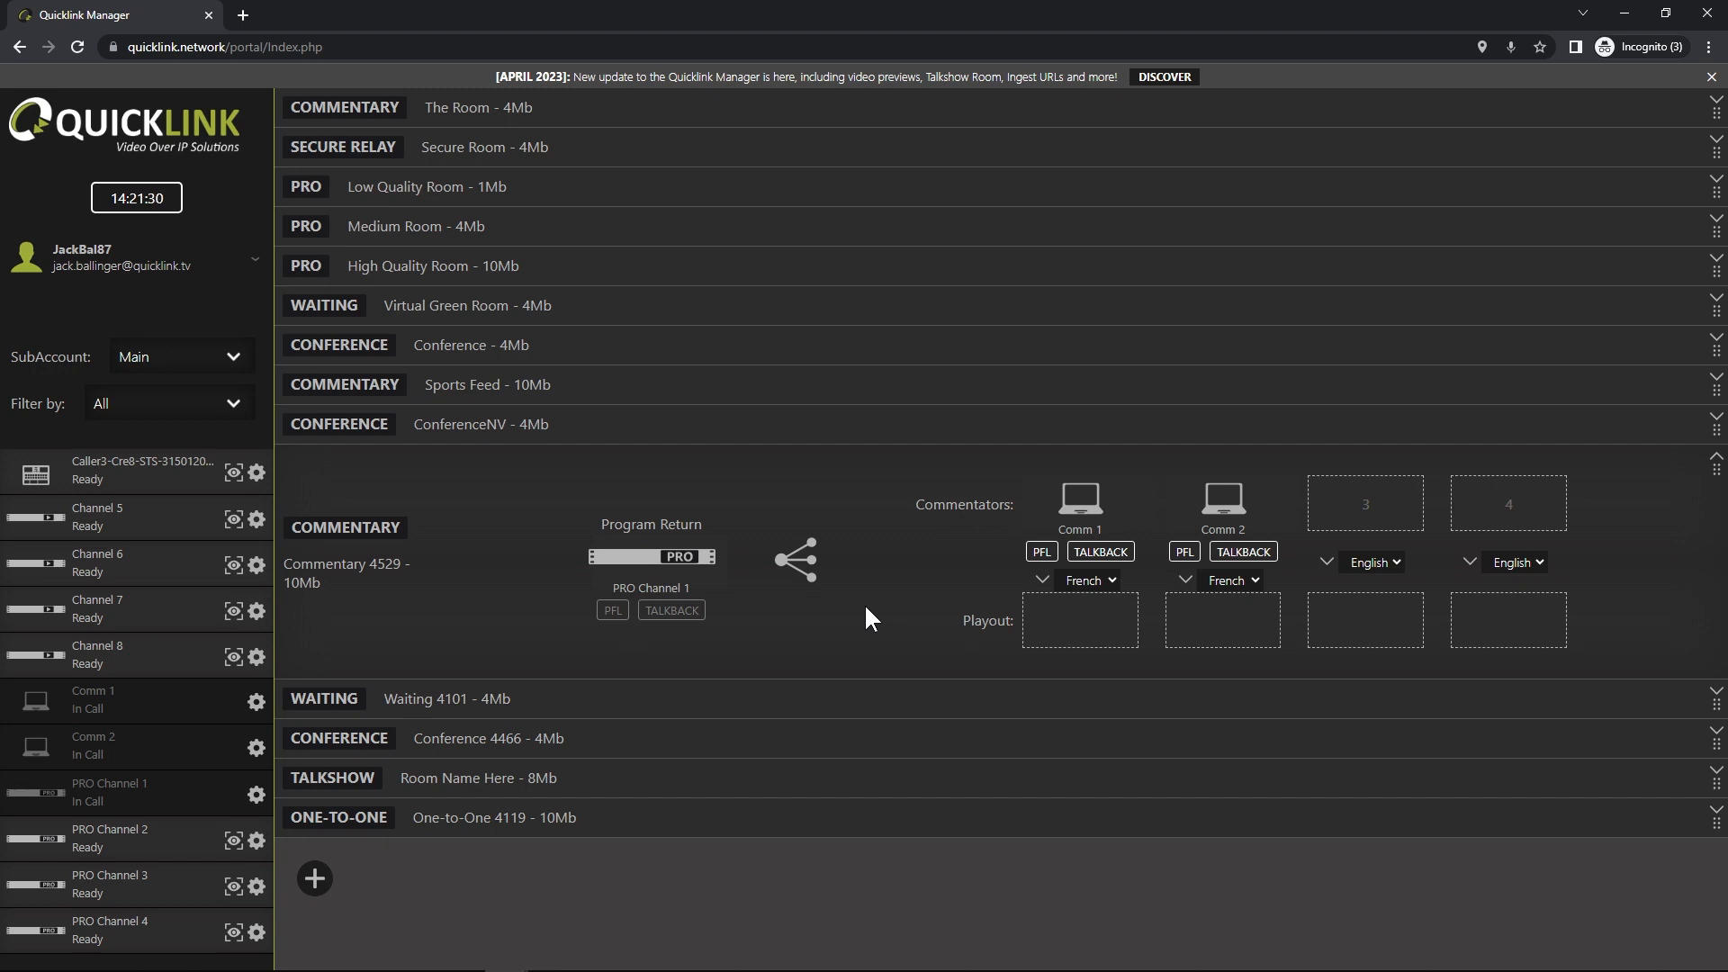
left_click_drag(115, 612, 1227, 625)
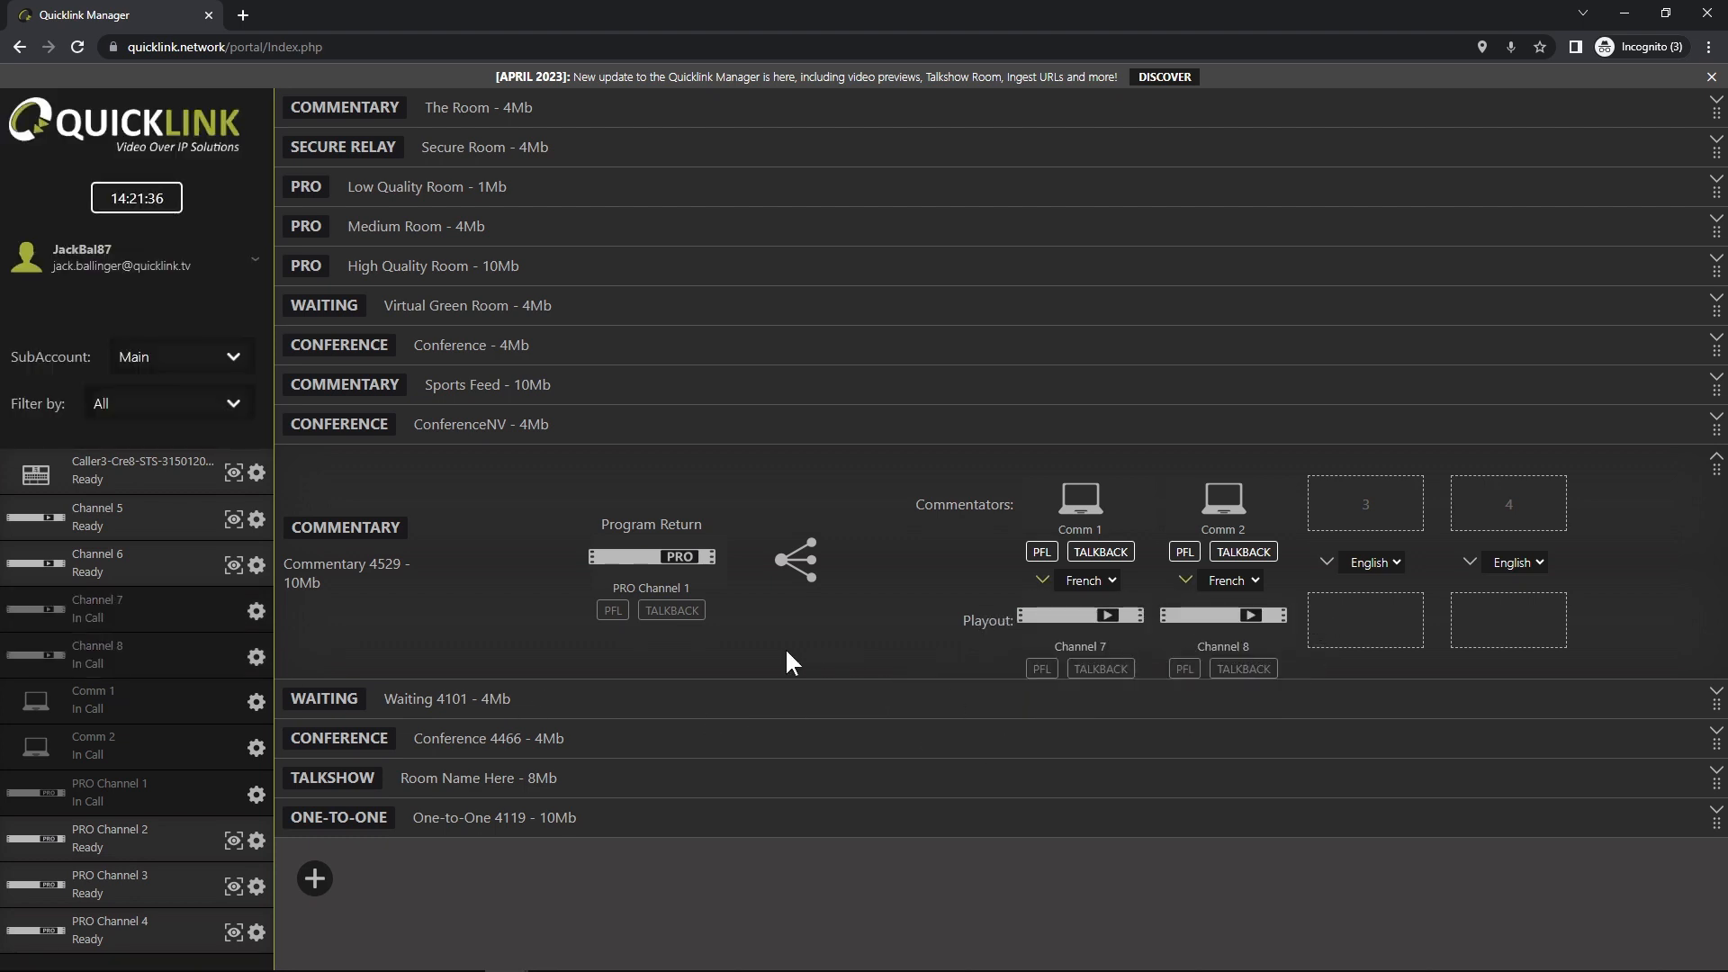
Move Comm 2 from the French commentator slot 2 to the English commentator slot 3
left_click_drag(1227, 504, 91, 695)
left_click_drag(836, 797, 1377, 505)
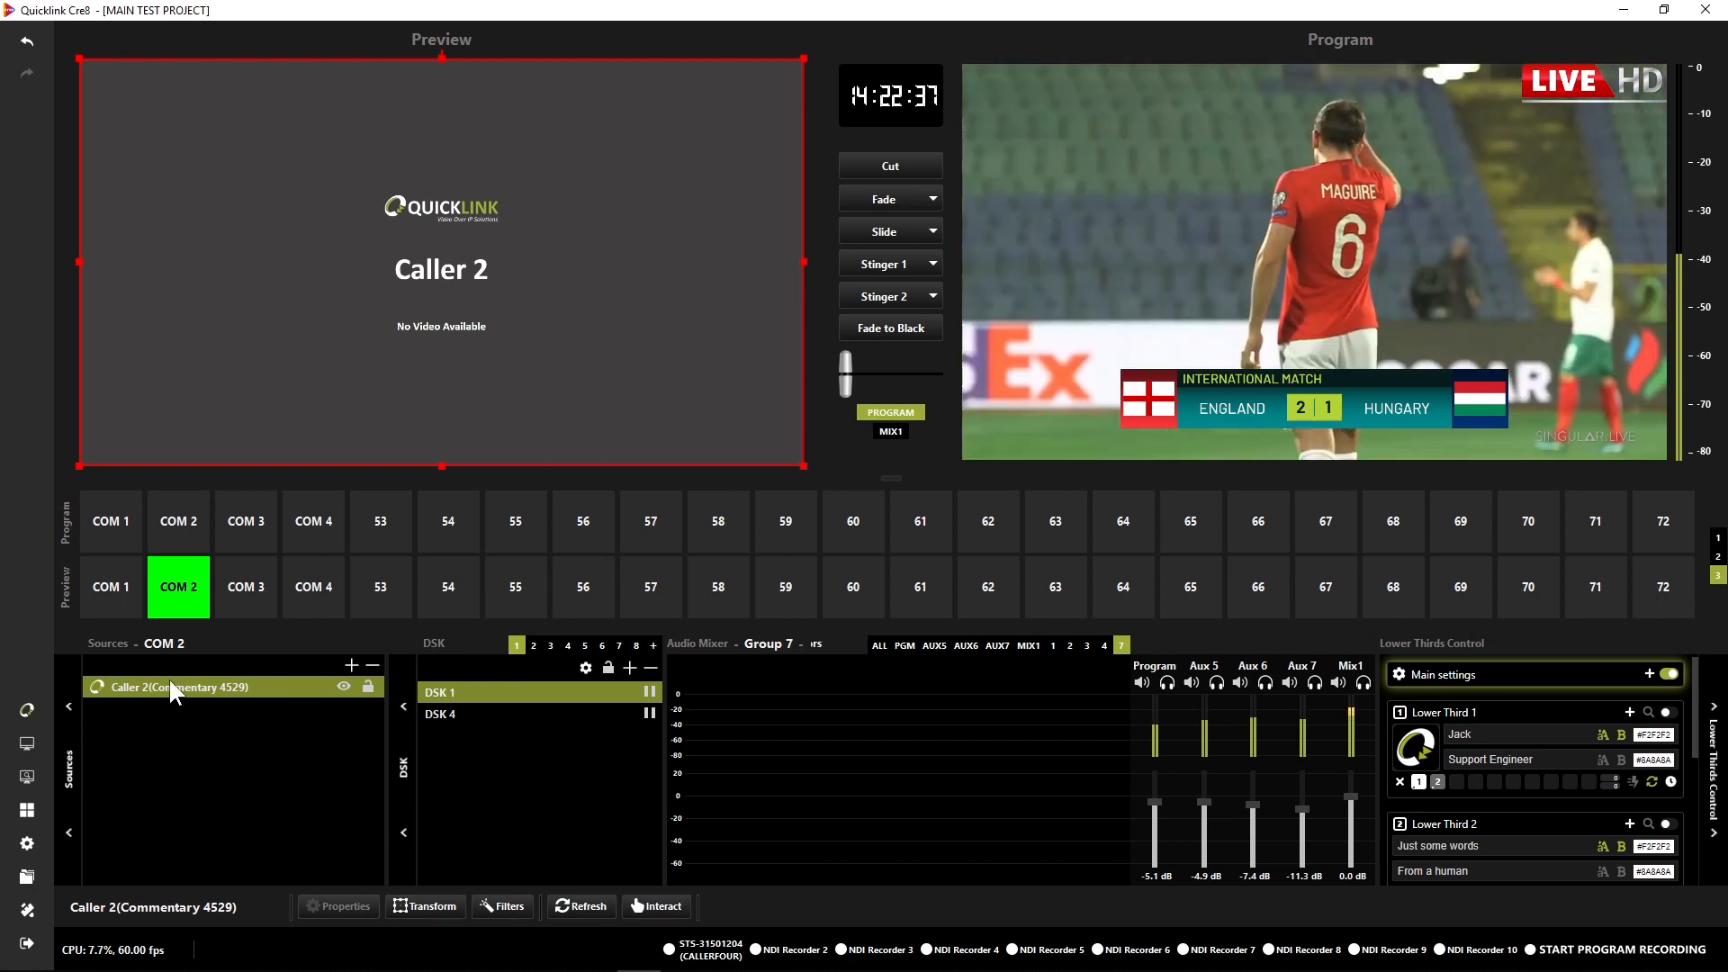
Preview COM 1 and look up the Commentary 4529 callers offered as Quicklink Studio quick-add sources
left_click(110, 598)
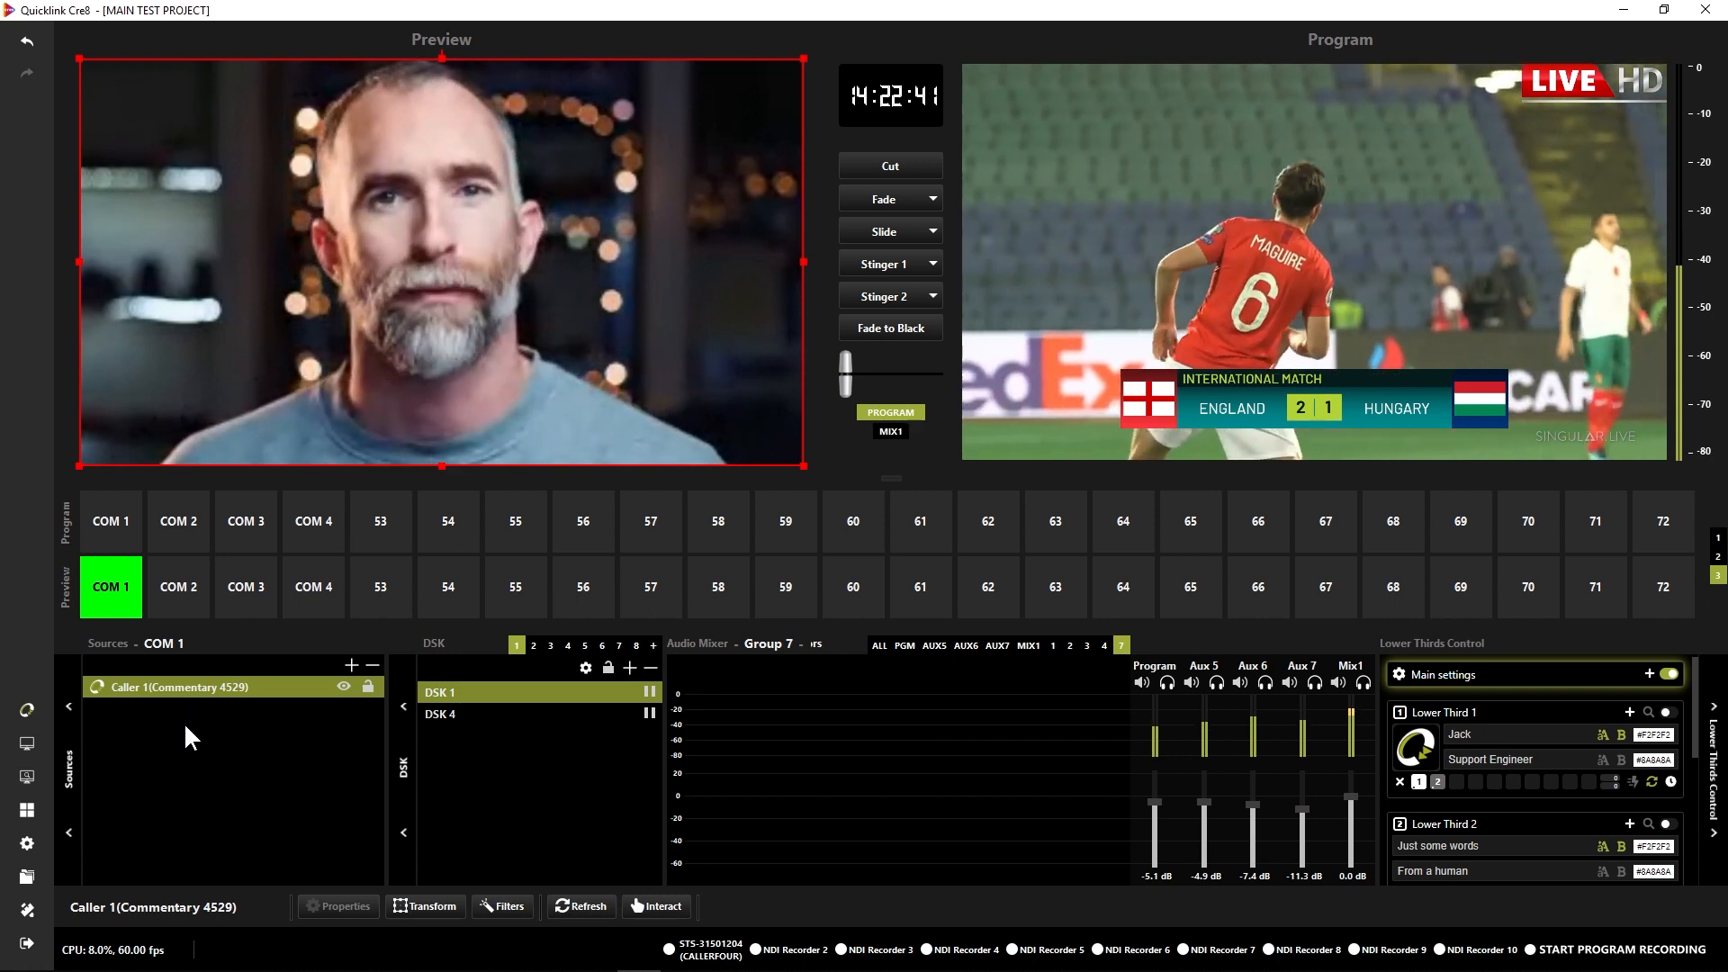
right_click(185, 725)
mouse_move(299, 737)
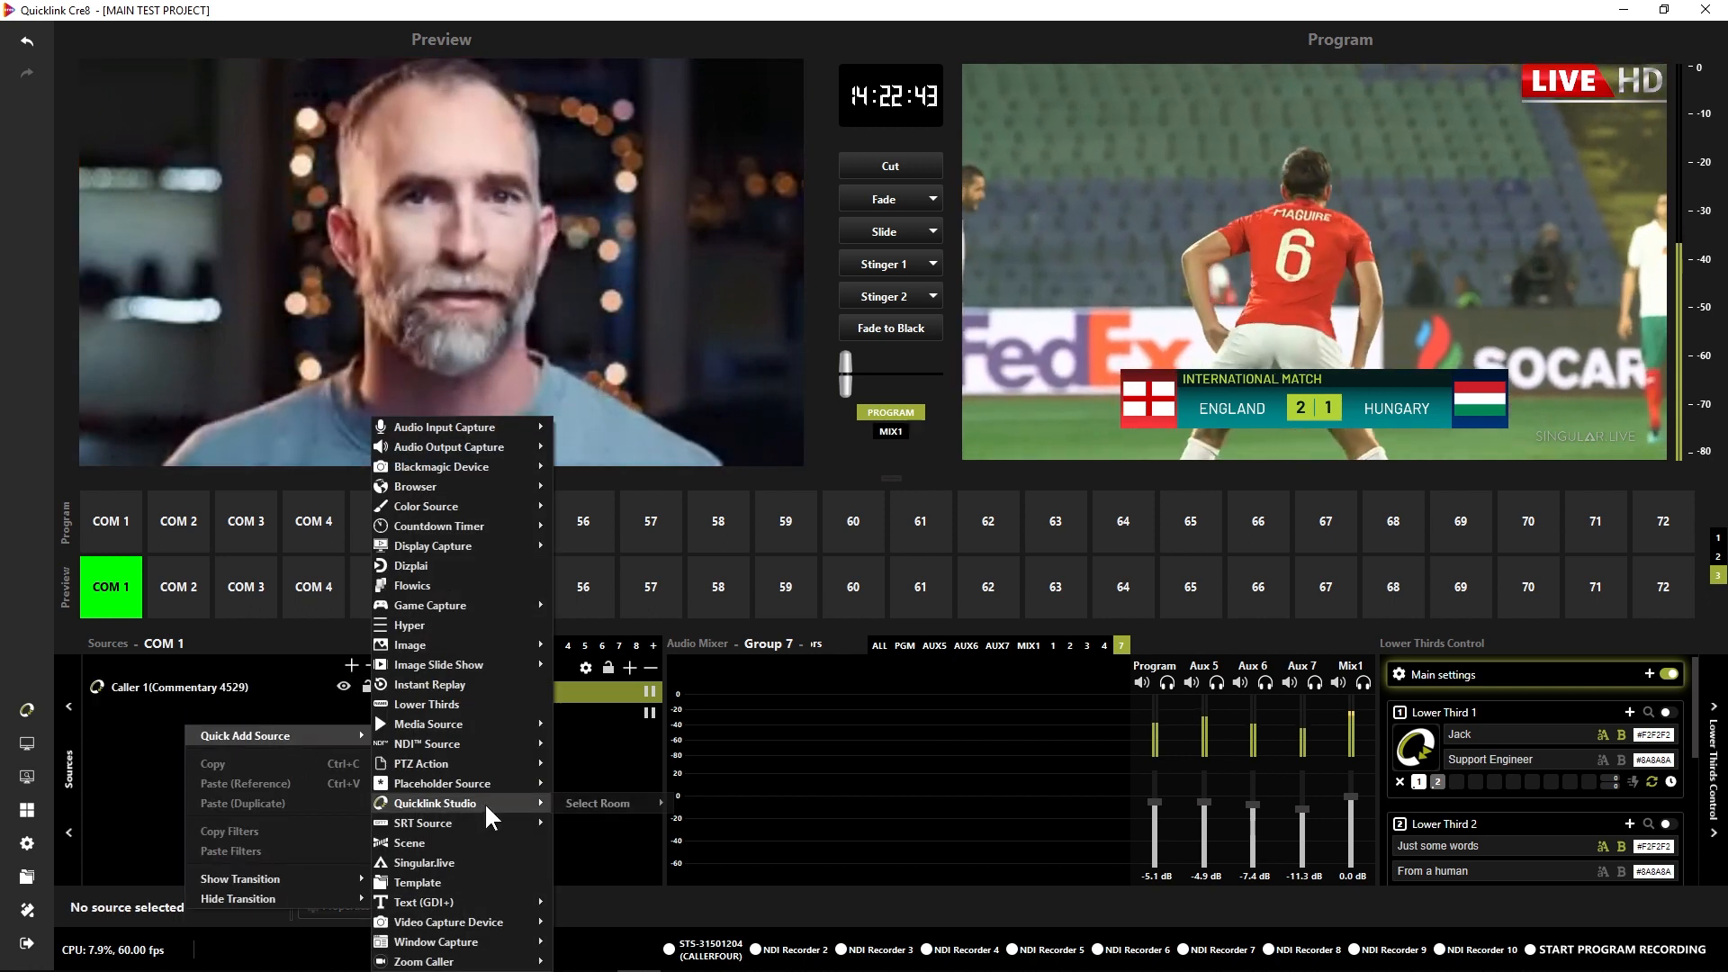
mouse_move(484, 802)
mouse_move(609, 804)
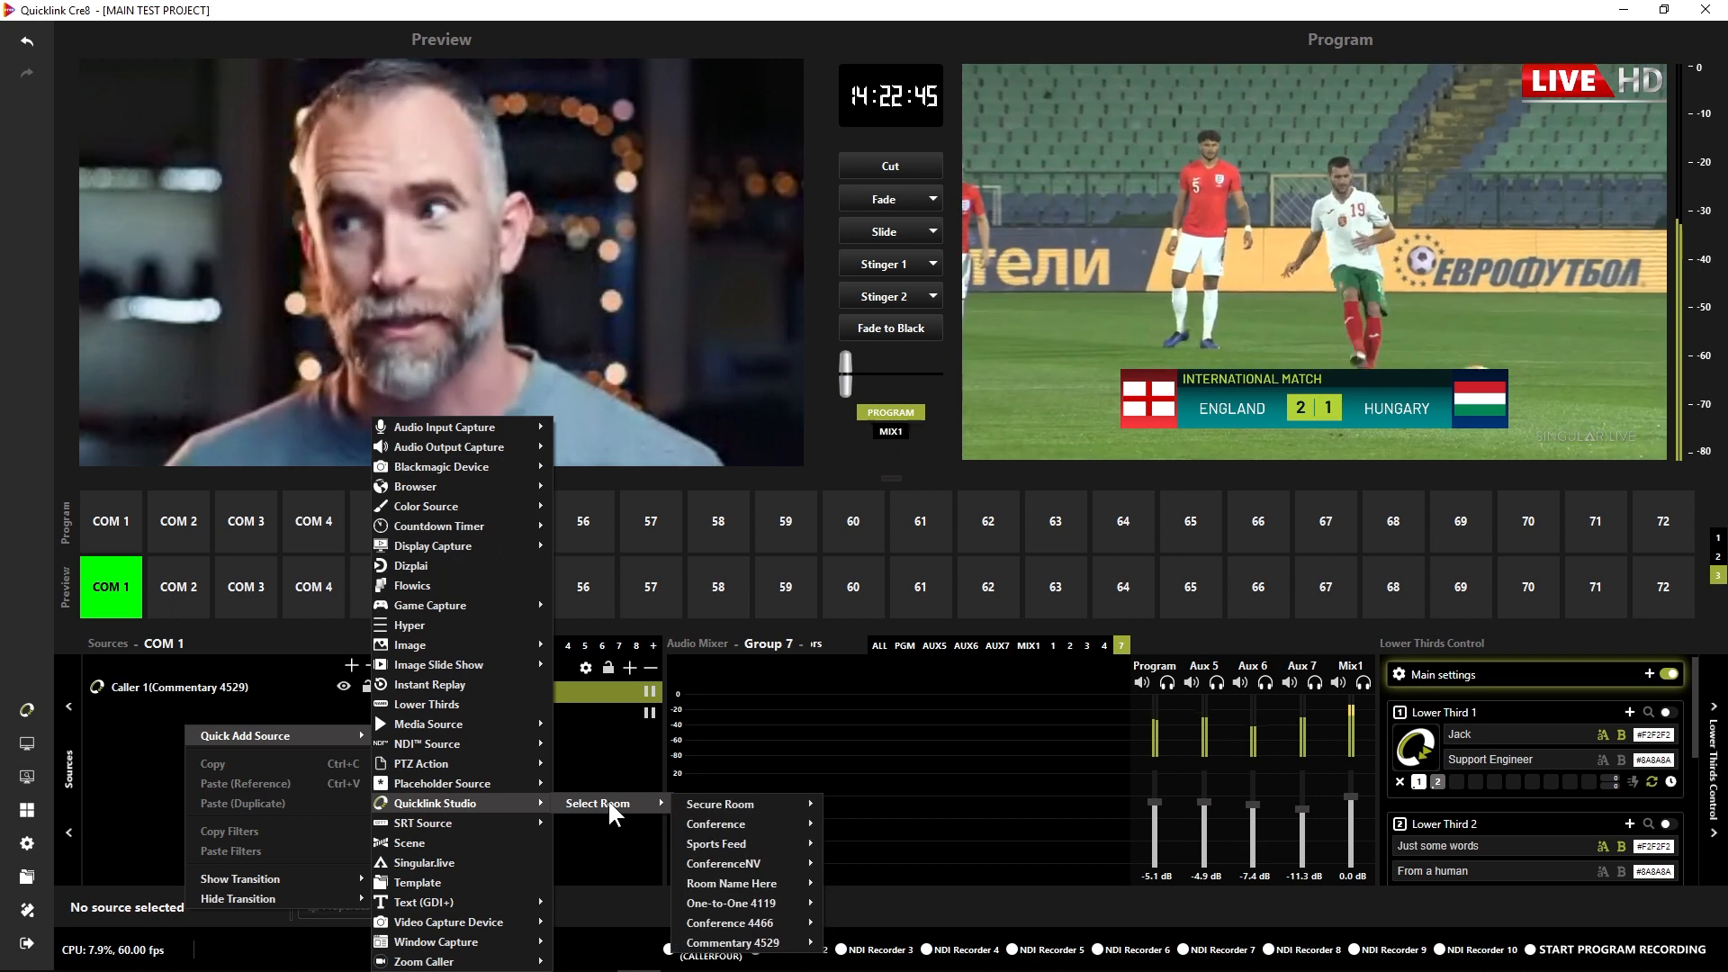
mouse_move(756, 942)
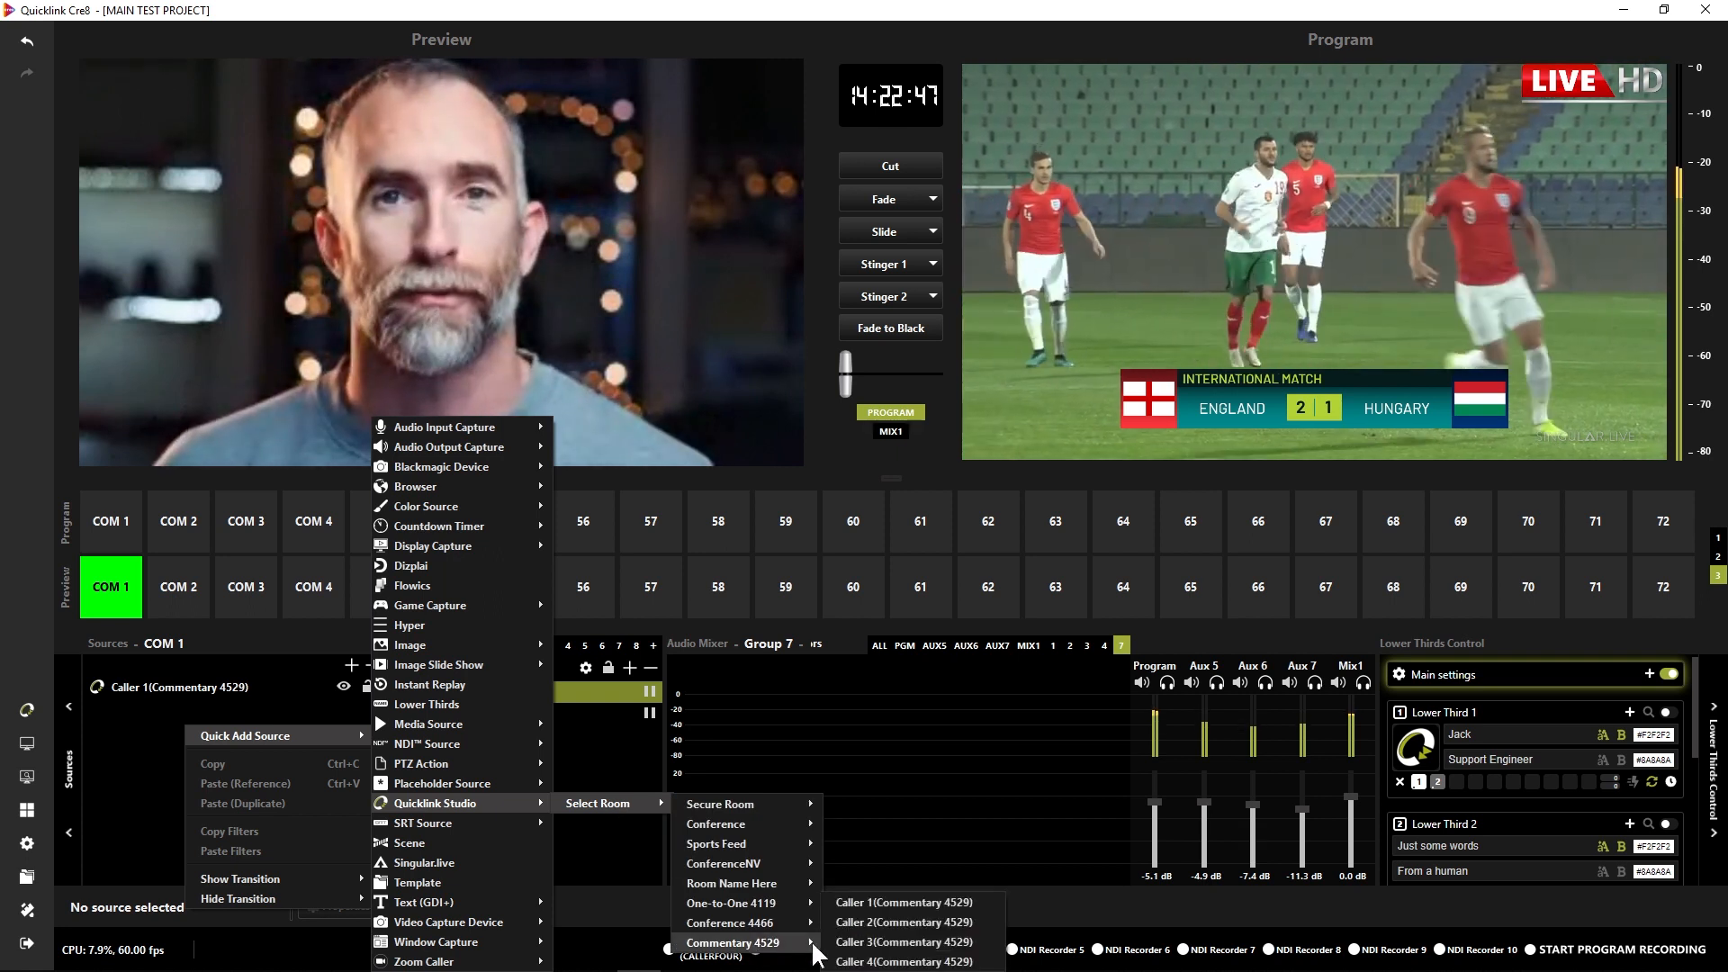
left_click(151, 718)
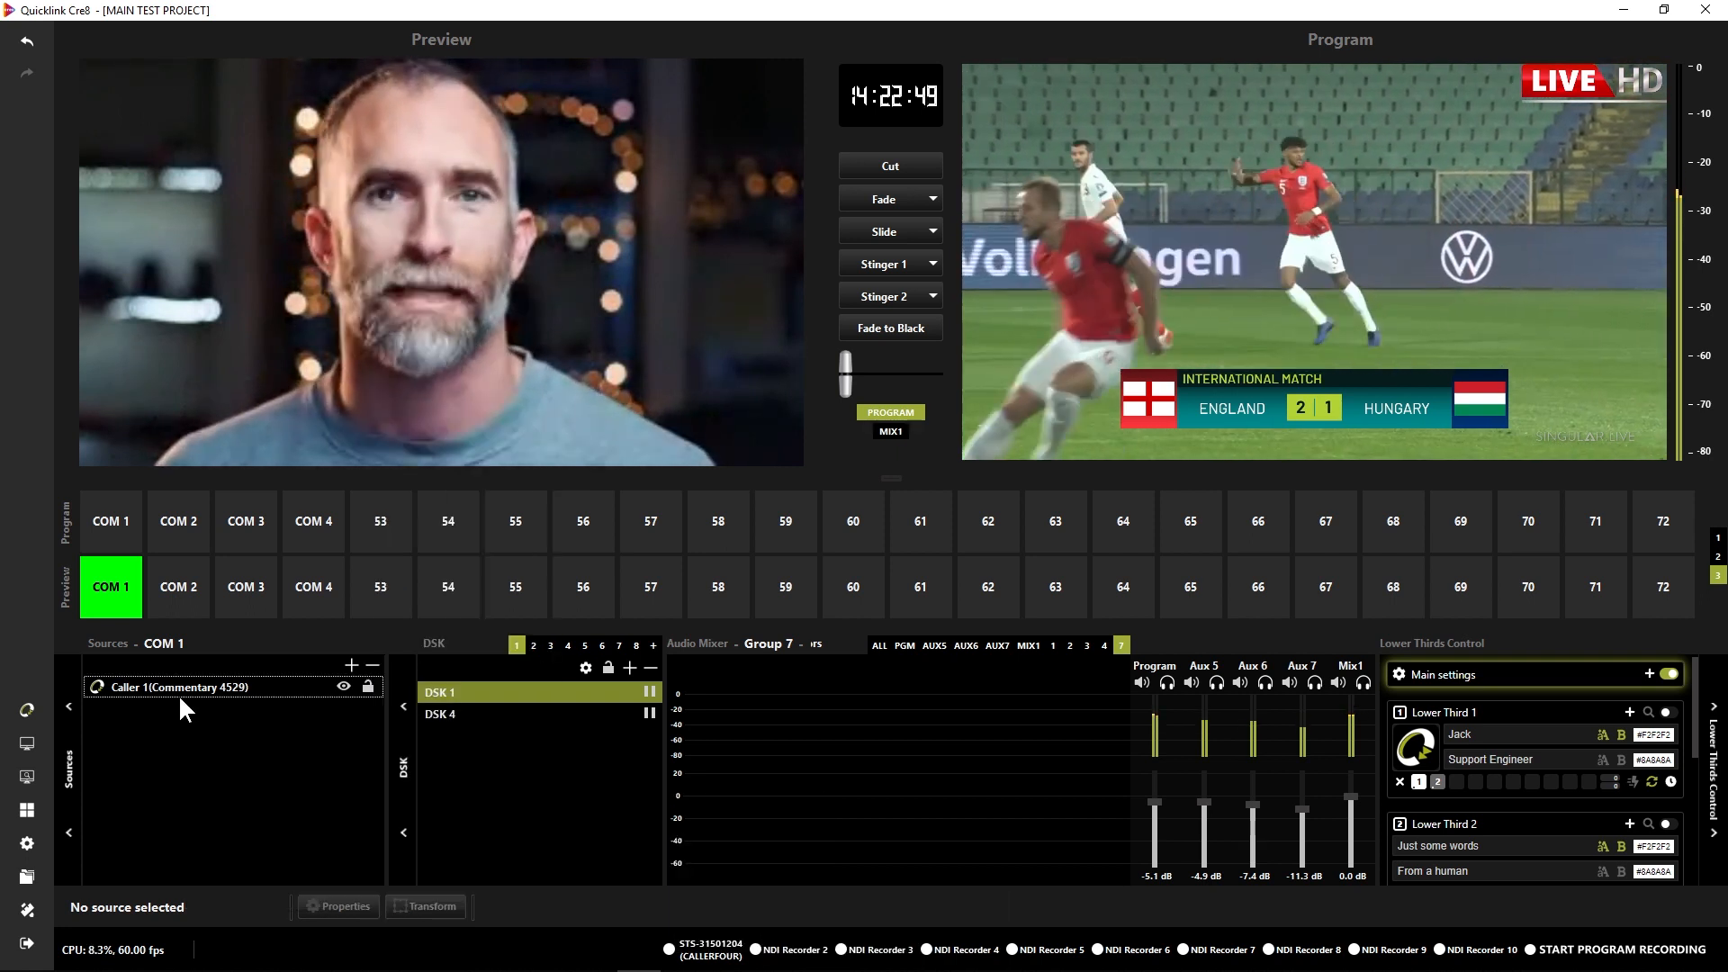
Select the Caller 1 source of COM 1 and bring COM 3 into preview
left_click(135, 690)
left_click(246, 586)
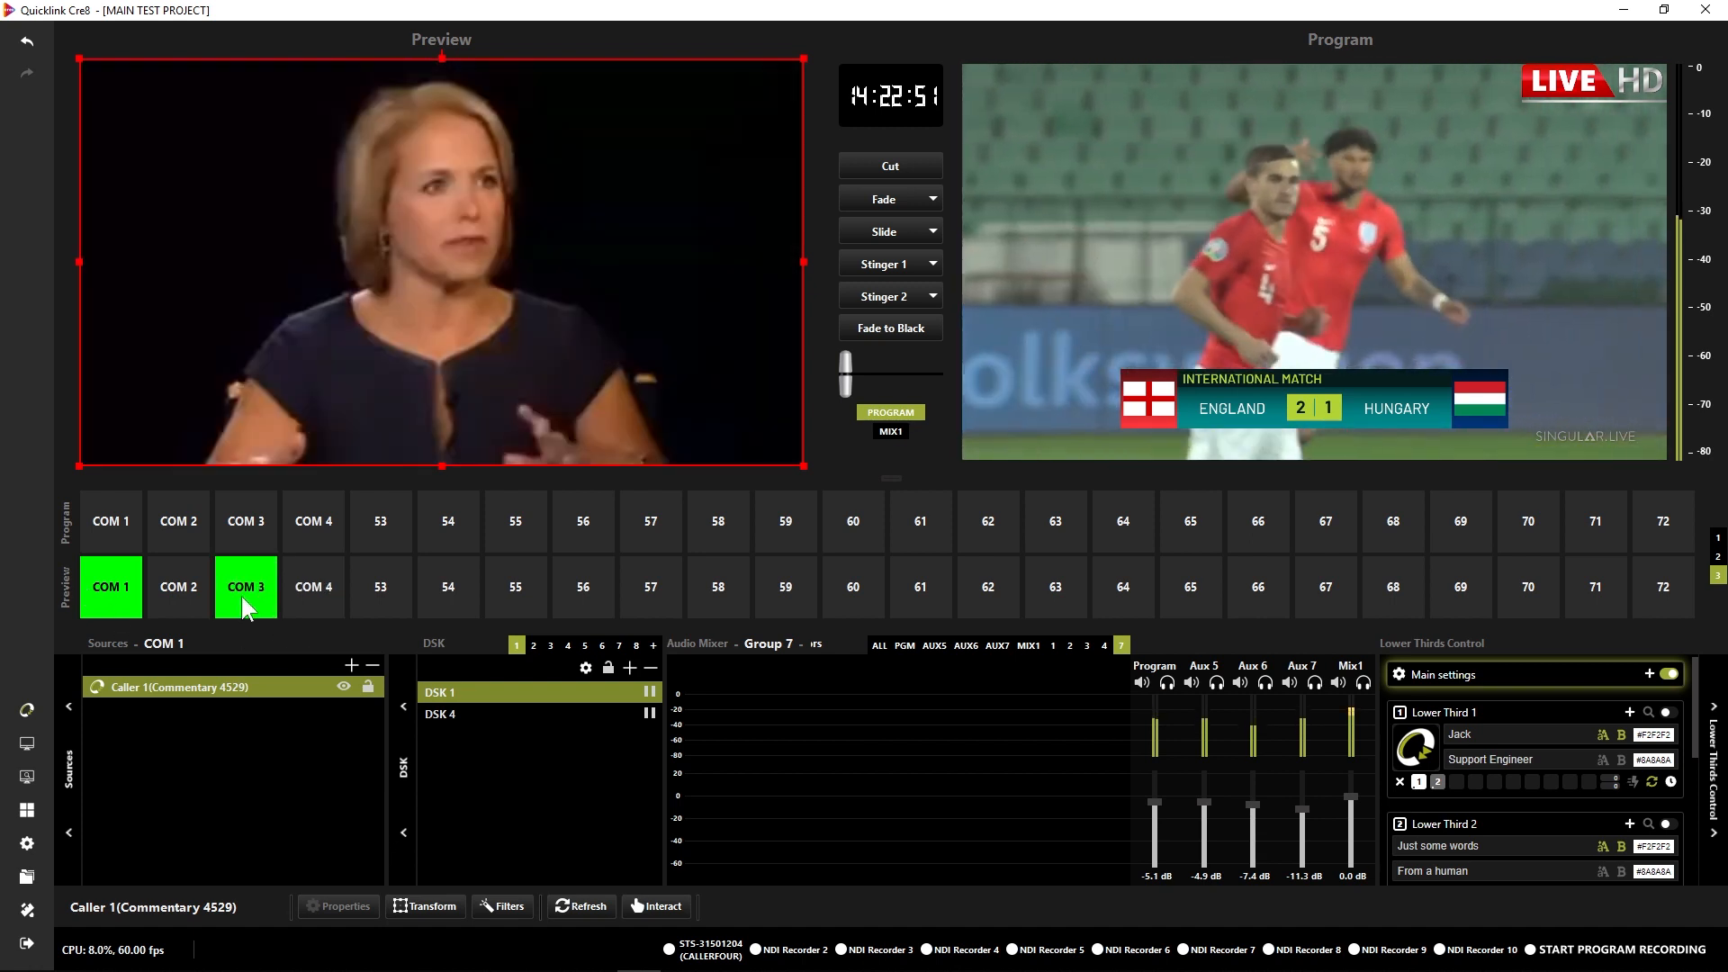